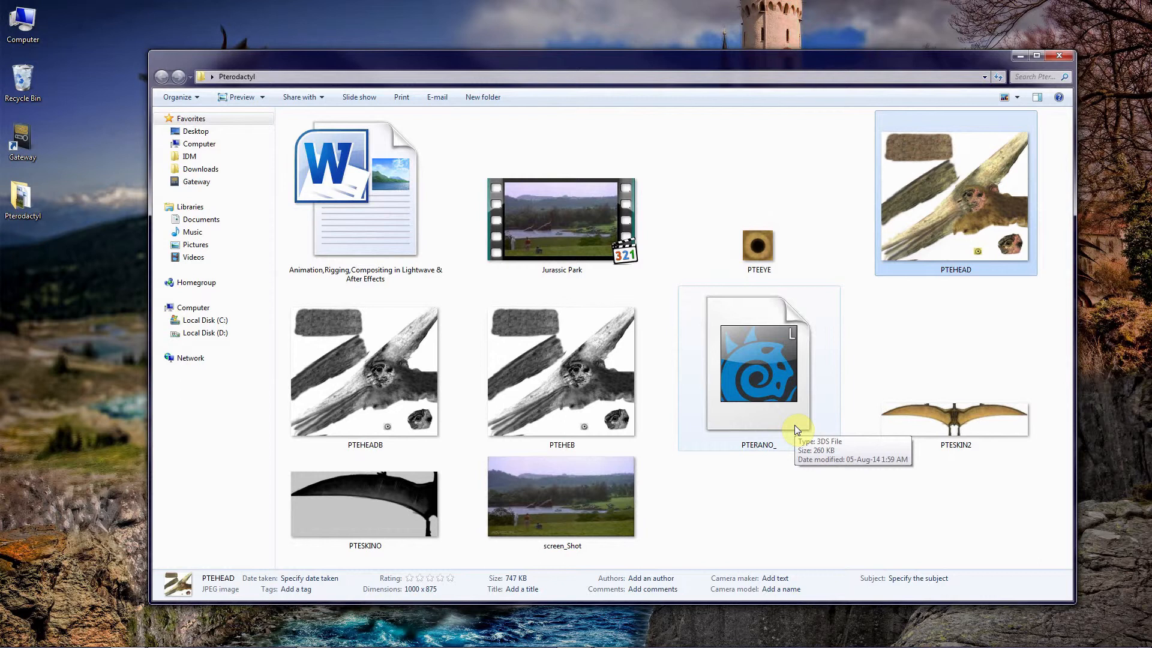
# Look over the PTERANO_ model file and play the Jurassic Park clip, closing the player at the end
pyautogui.click(755, 382)
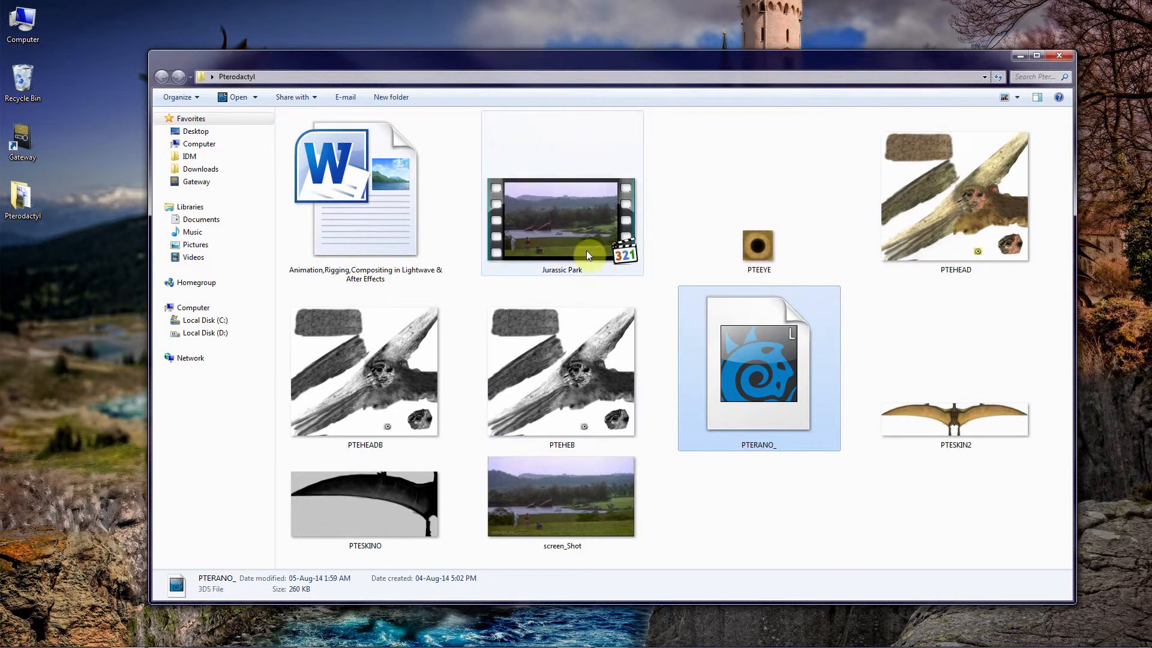
pyautogui.click(566, 231)
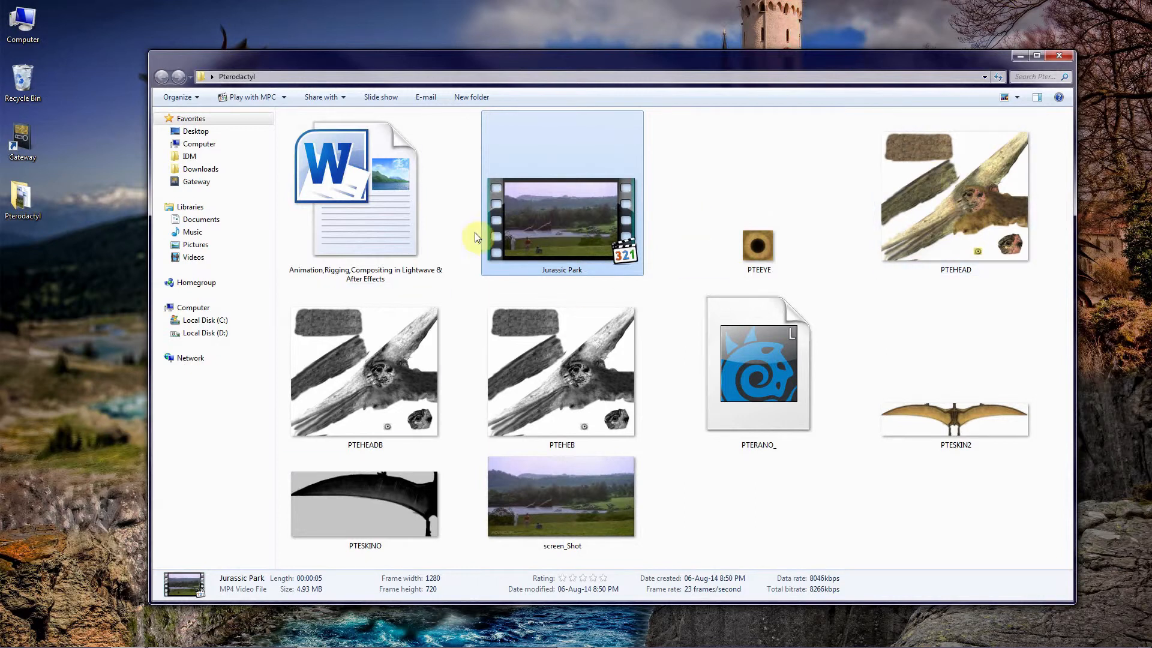
pyautogui.doubleClick(557, 252)
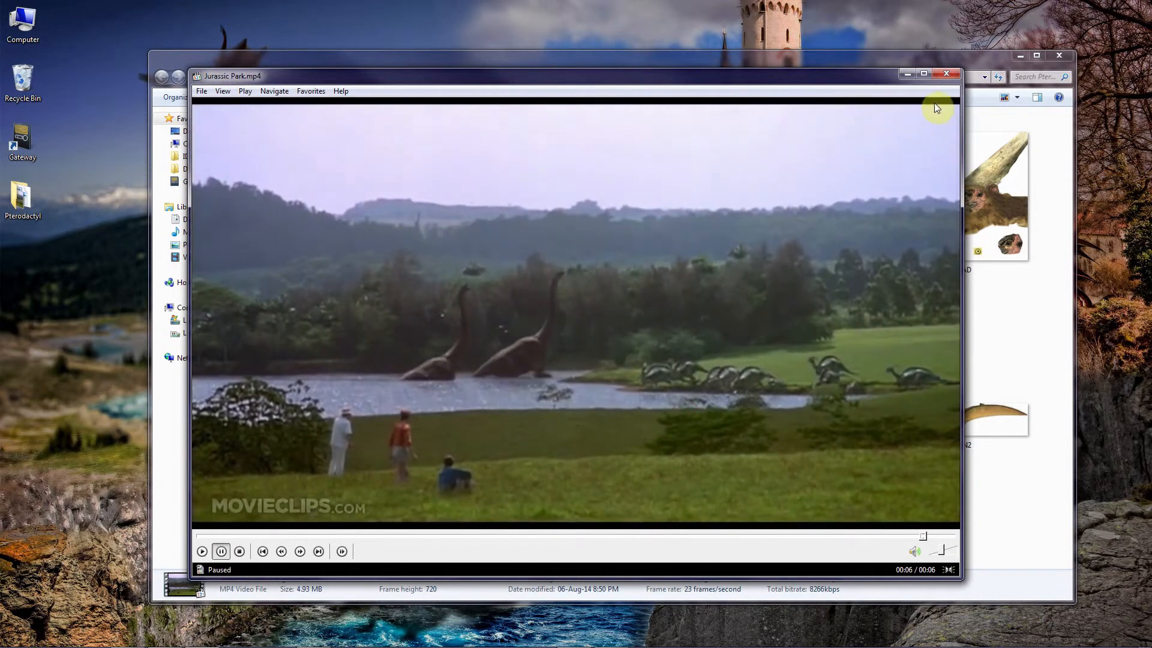
pyautogui.click(945, 75)
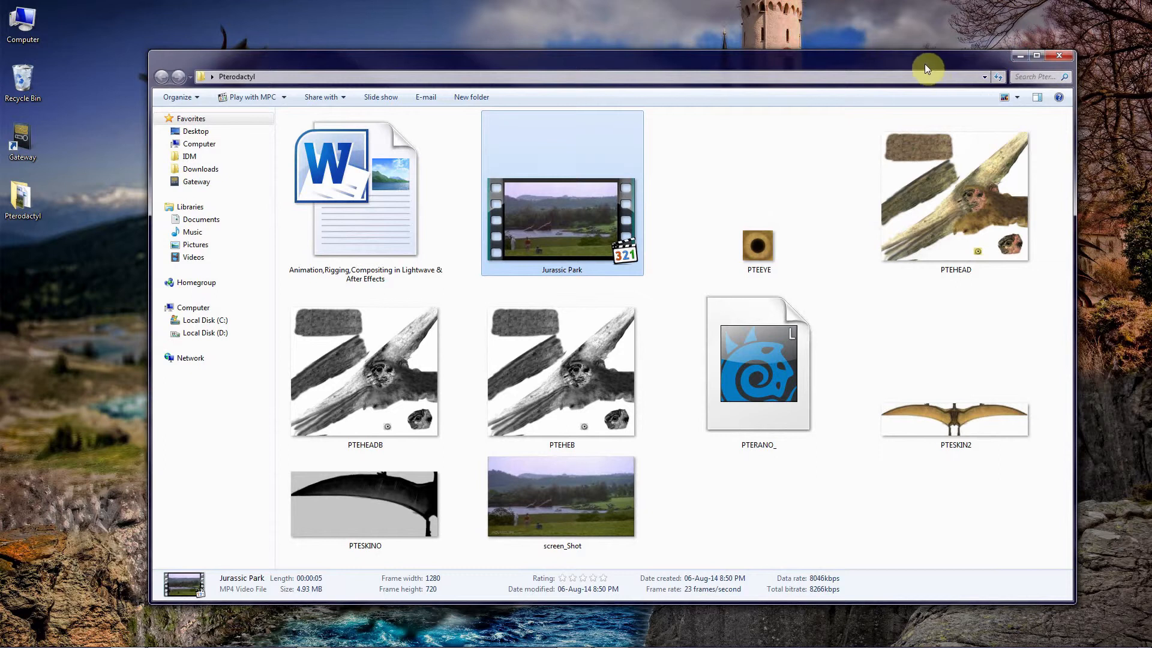
# Put the Pterodactyl folder window away, view LightWave Layout briefly and bring LightWave Modeler to the front
pyautogui.moveTo(924, 64); pyautogui.dragTo(0, 96)
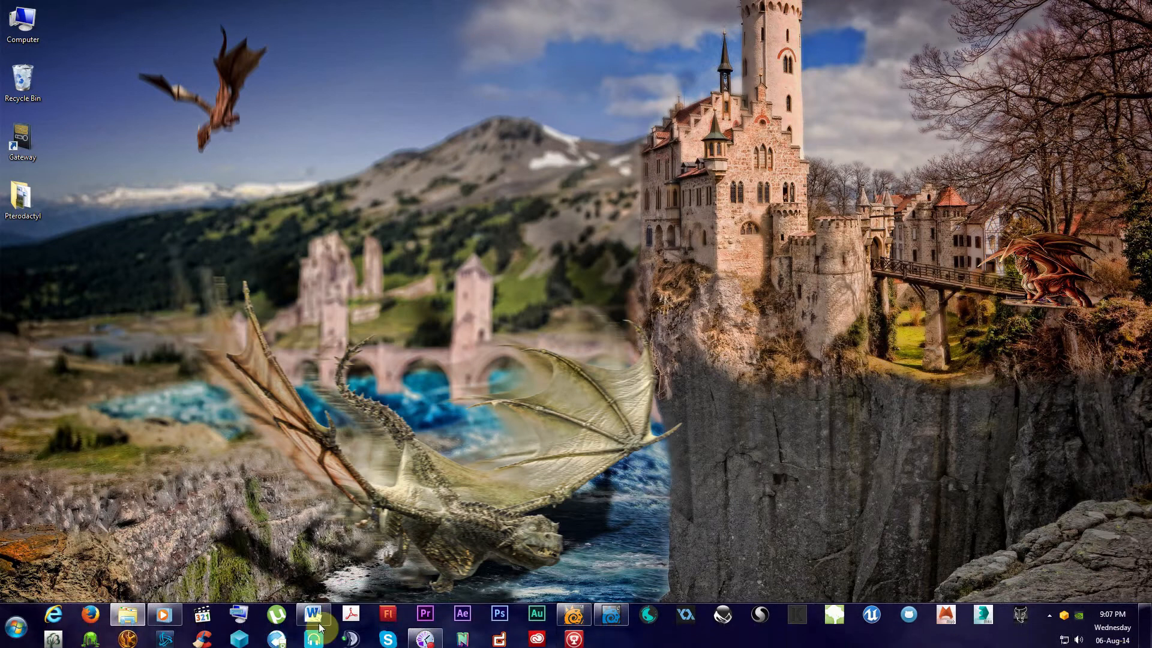
pyautogui.click(572, 611)
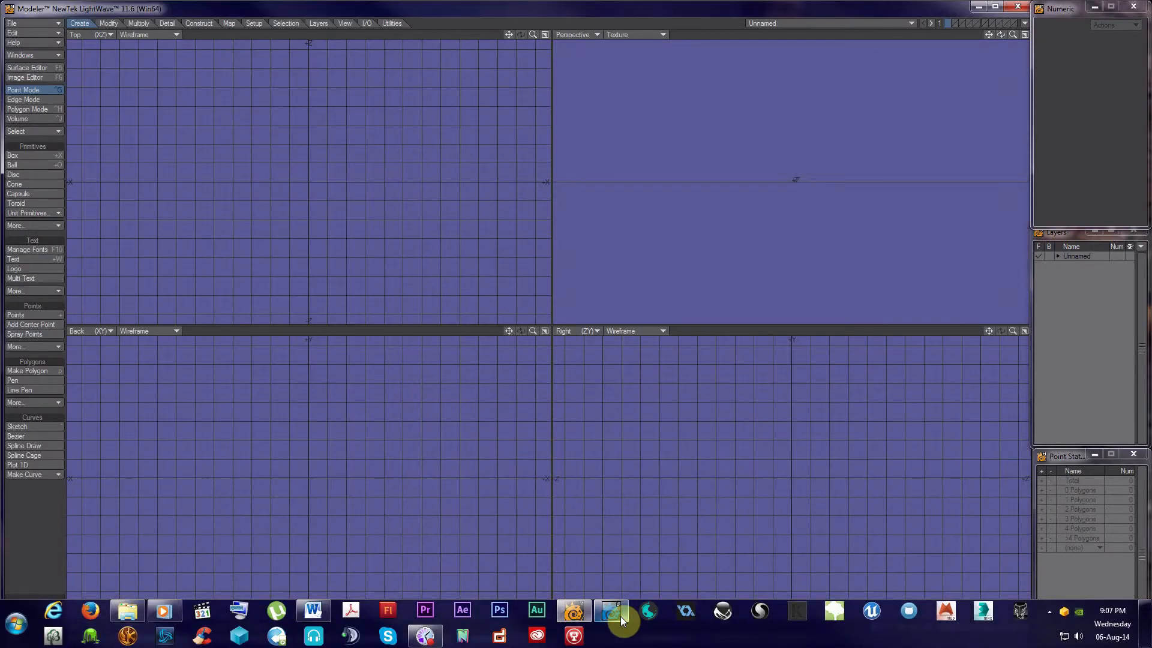
pyautogui.click(620, 616)
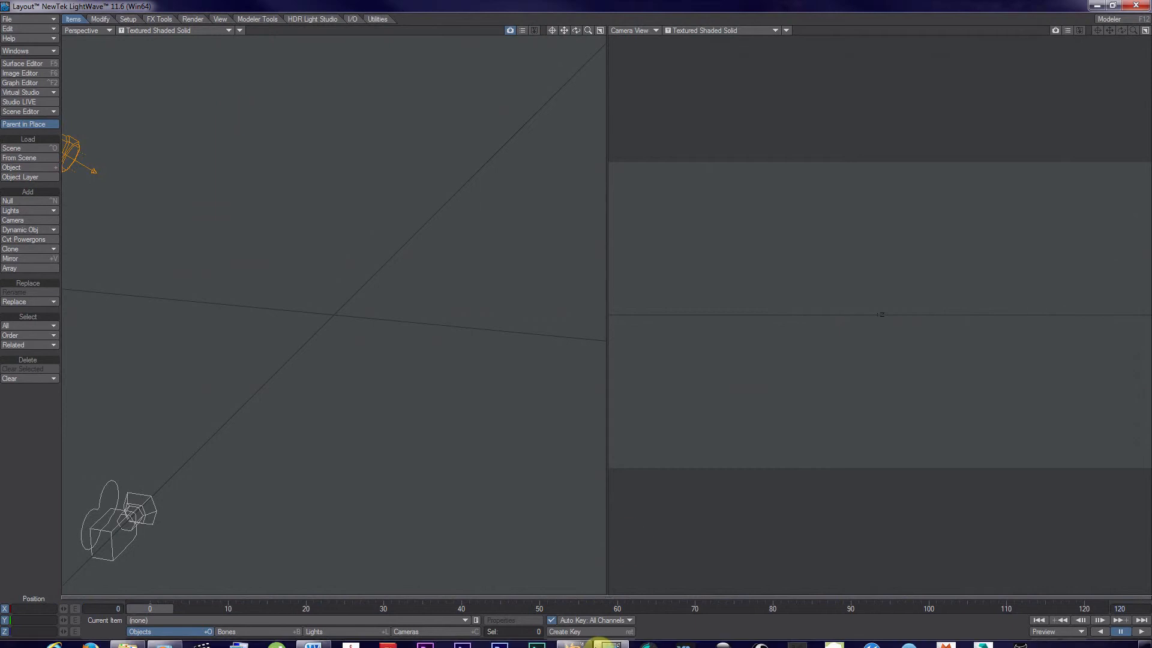
pyautogui.click(570, 614)
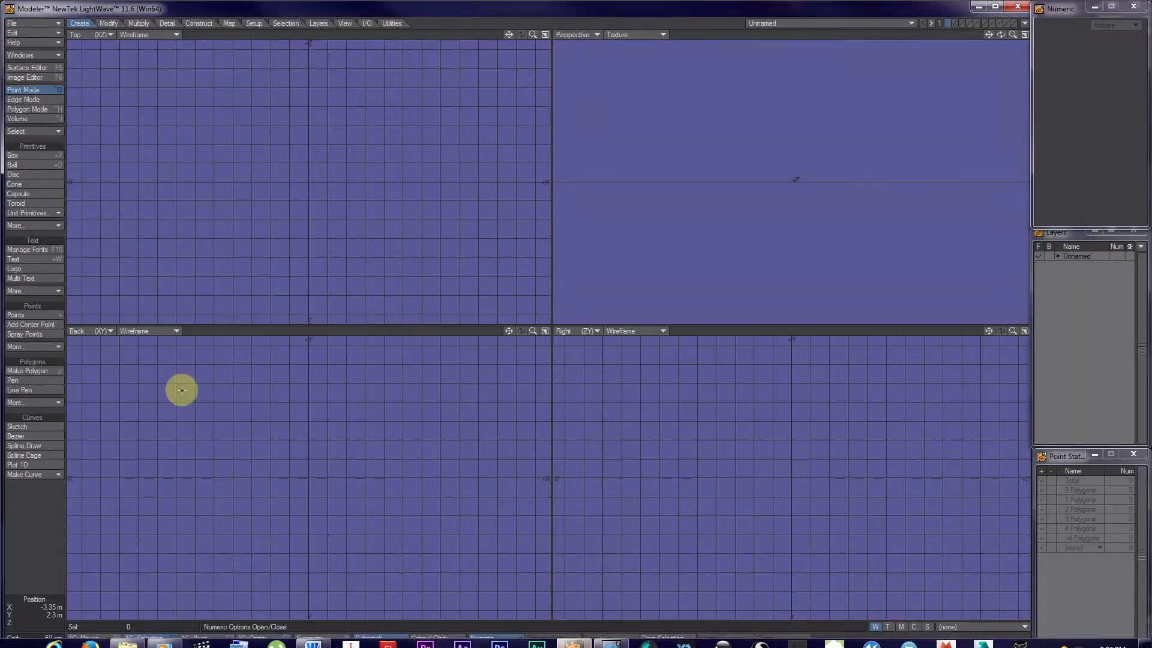
# Load the PTERANO_ 3DS file from the Pterodactyl folder into LightWave Modeler
pyautogui.moveTo(0, 42); pyautogui.dragTo(1092, 90)
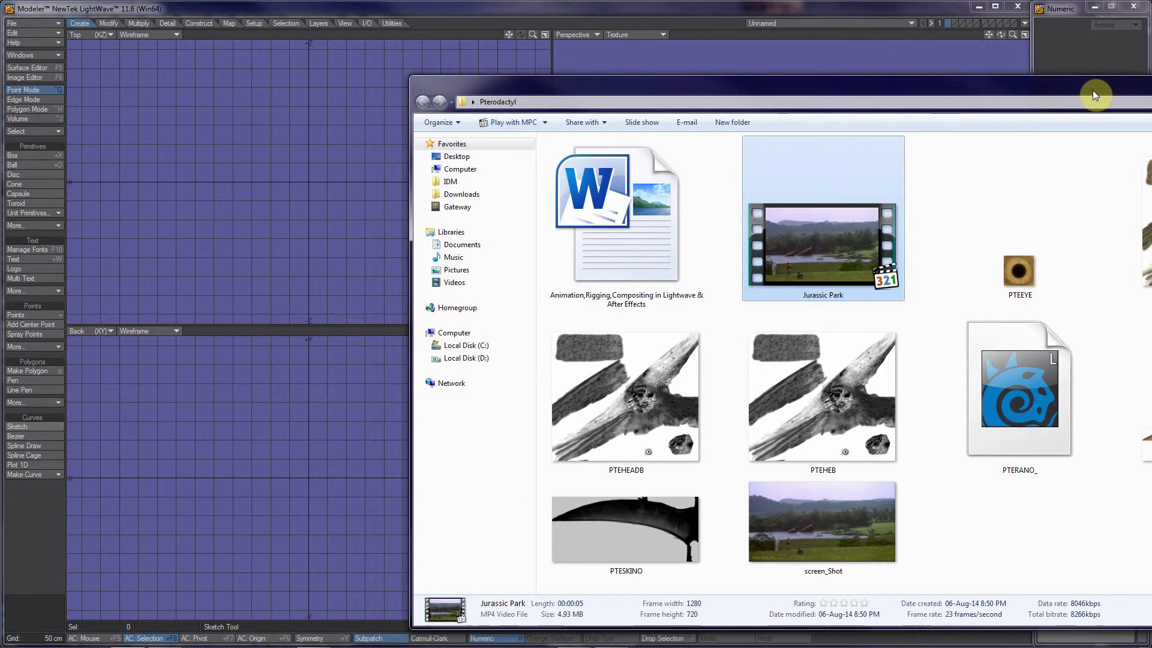
pyautogui.click(1014, 392)
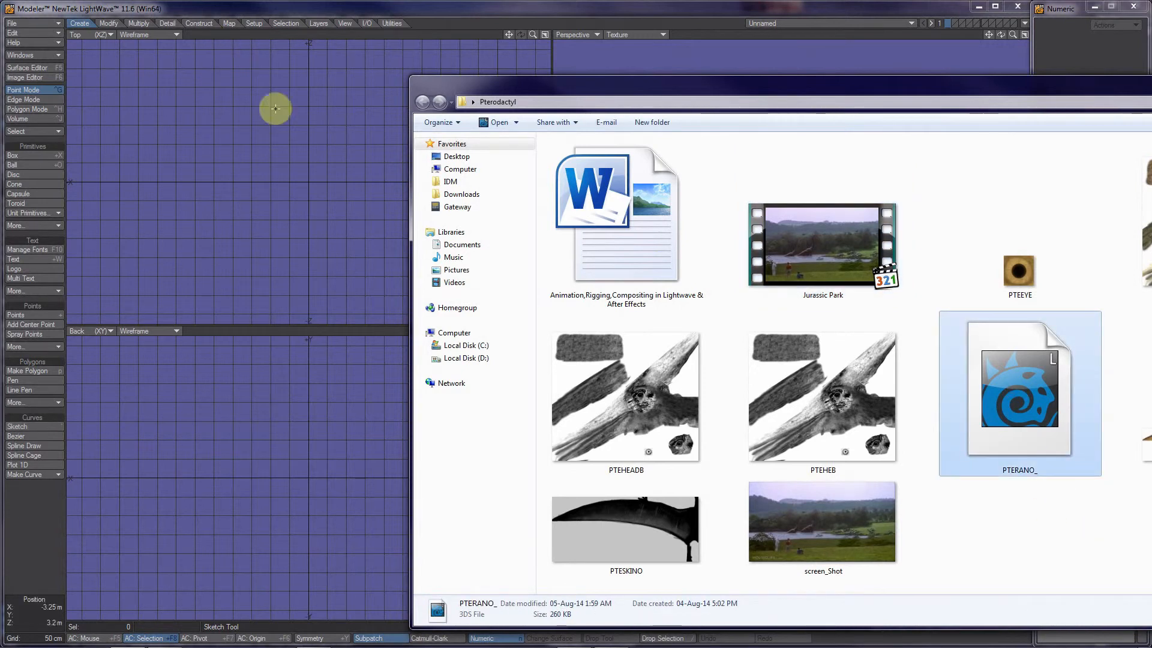
pyautogui.moveTo(1006, 402); pyautogui.dragTo(213, 231)
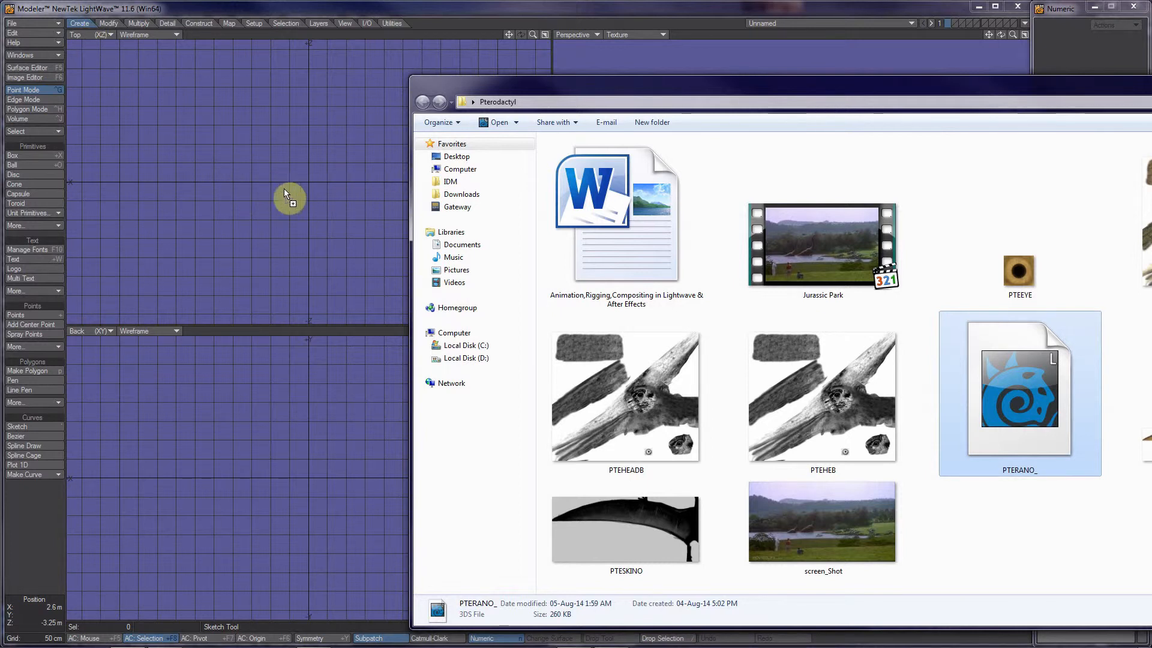
pyautogui.moveTo(283, 189); pyautogui.dragTo(283, 188)
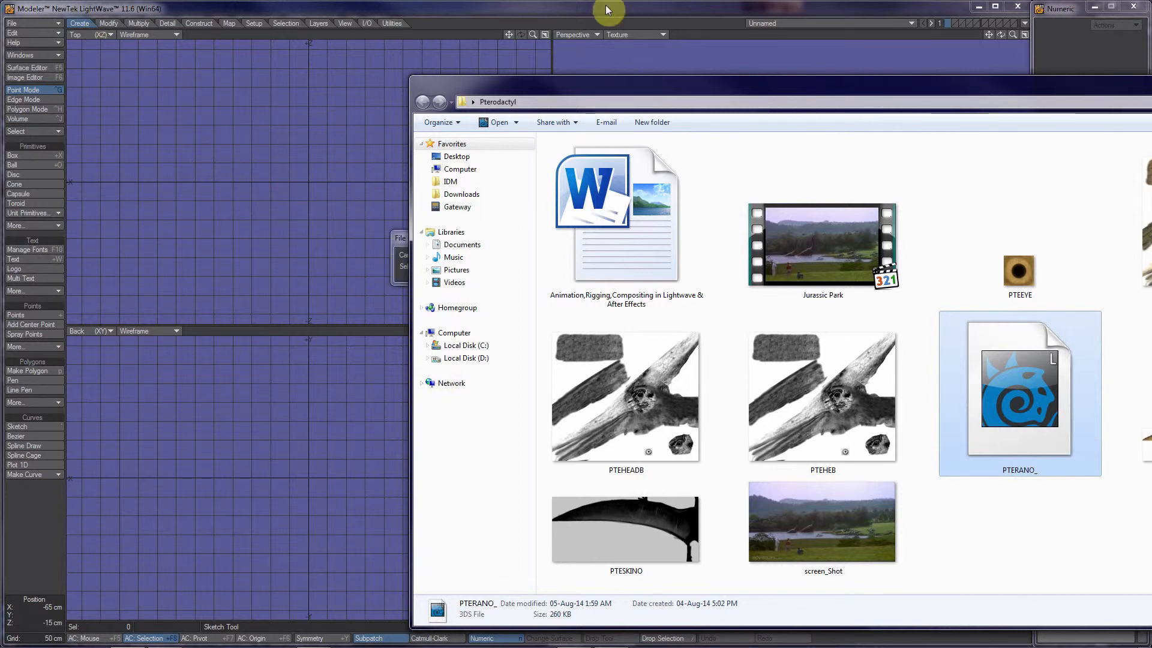
pyautogui.click(182, 158)
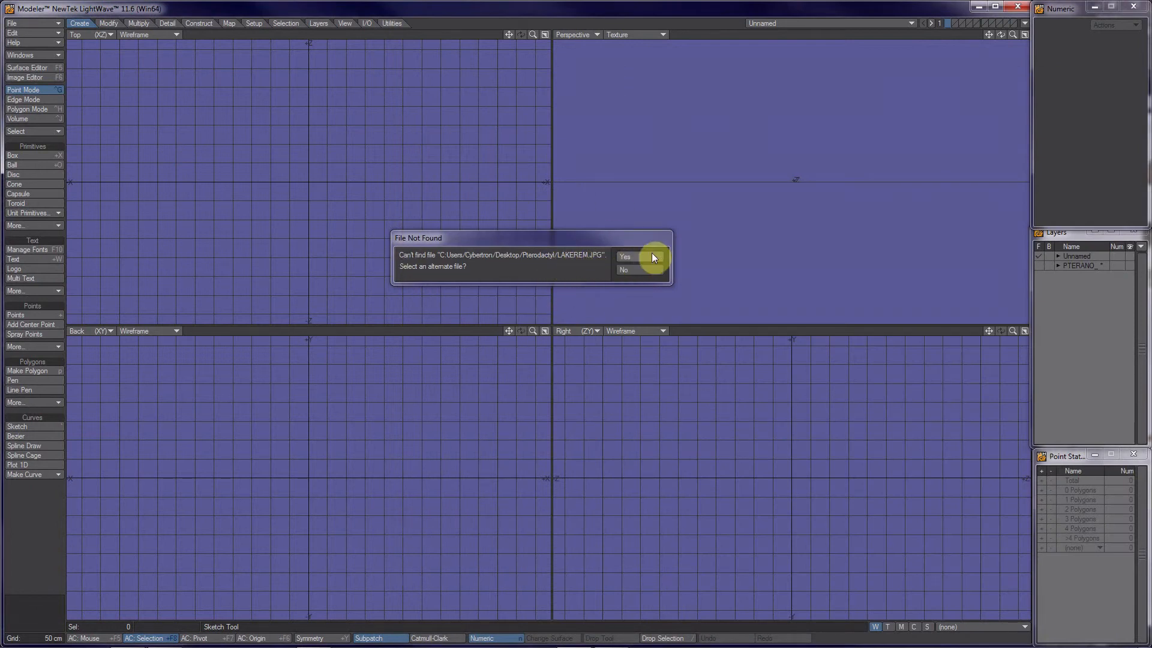
# Choose to replace the missing LAKEREM.JPG and look for an alternate image in the desktop's Pterodactyl folder
pyautogui.moveTo(539, 645)
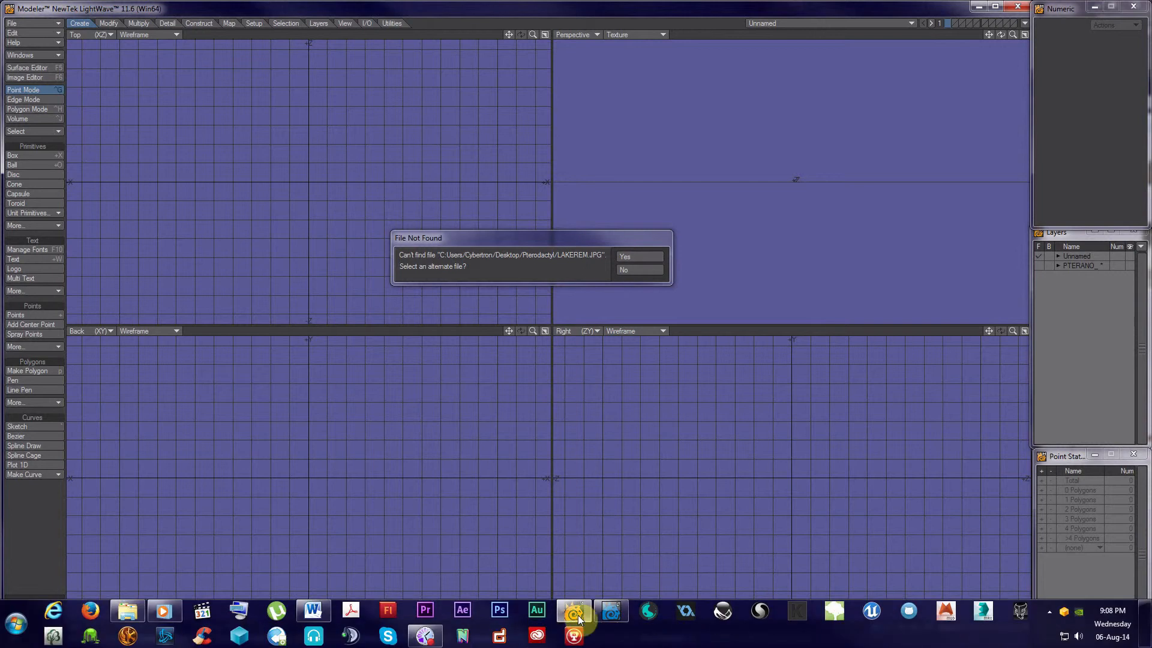
pyautogui.click(126, 612)
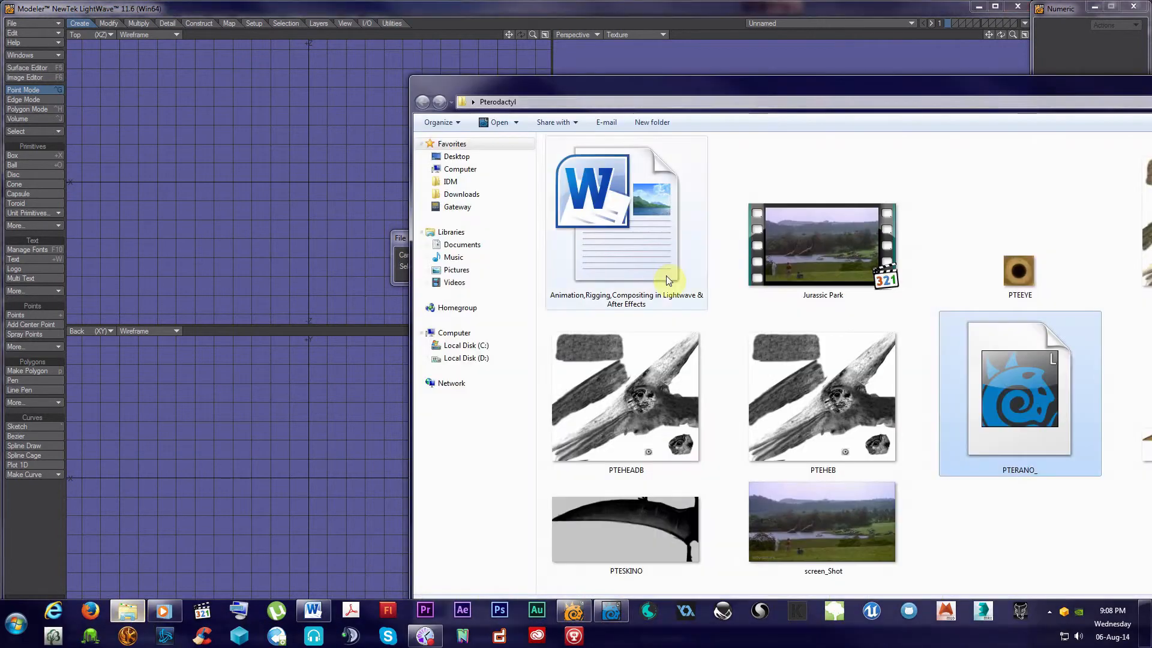
pyautogui.moveTo(637, 93); pyautogui.dragTo(500, 297)
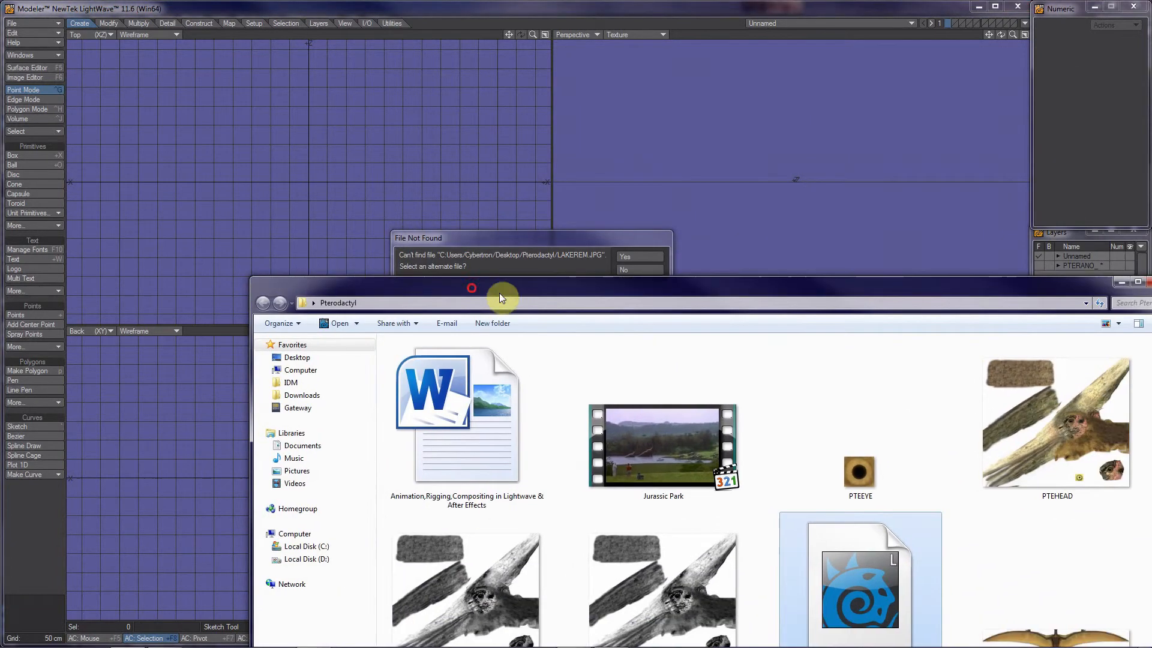
pyautogui.click(657, 257)
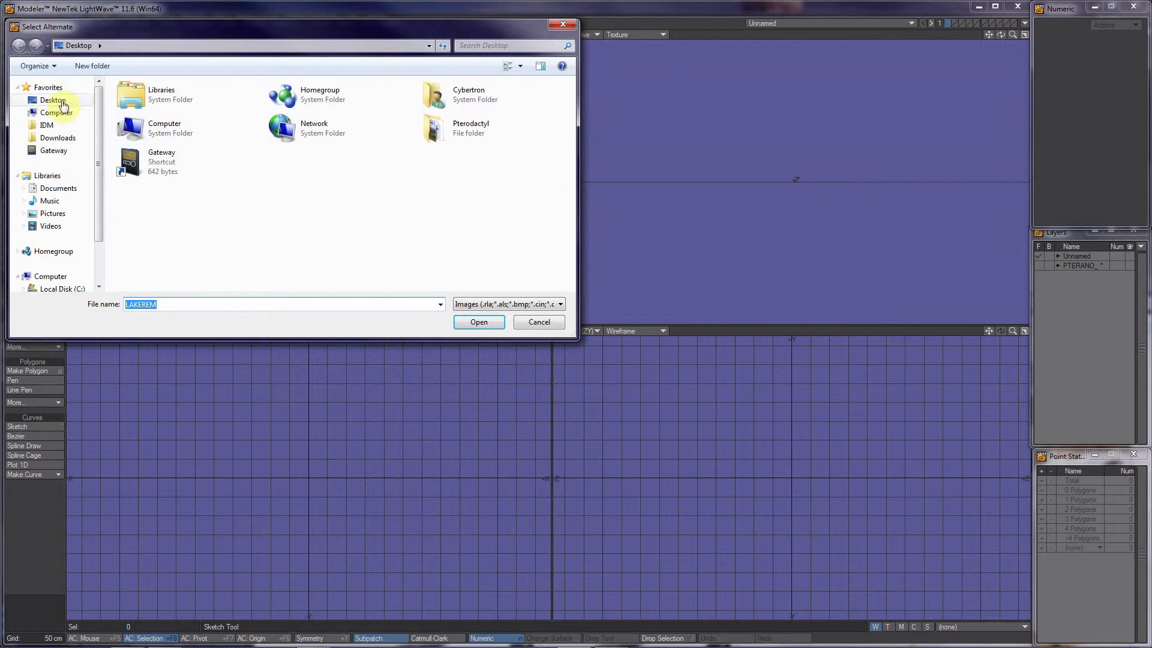
pyautogui.doubleClick(450, 129)
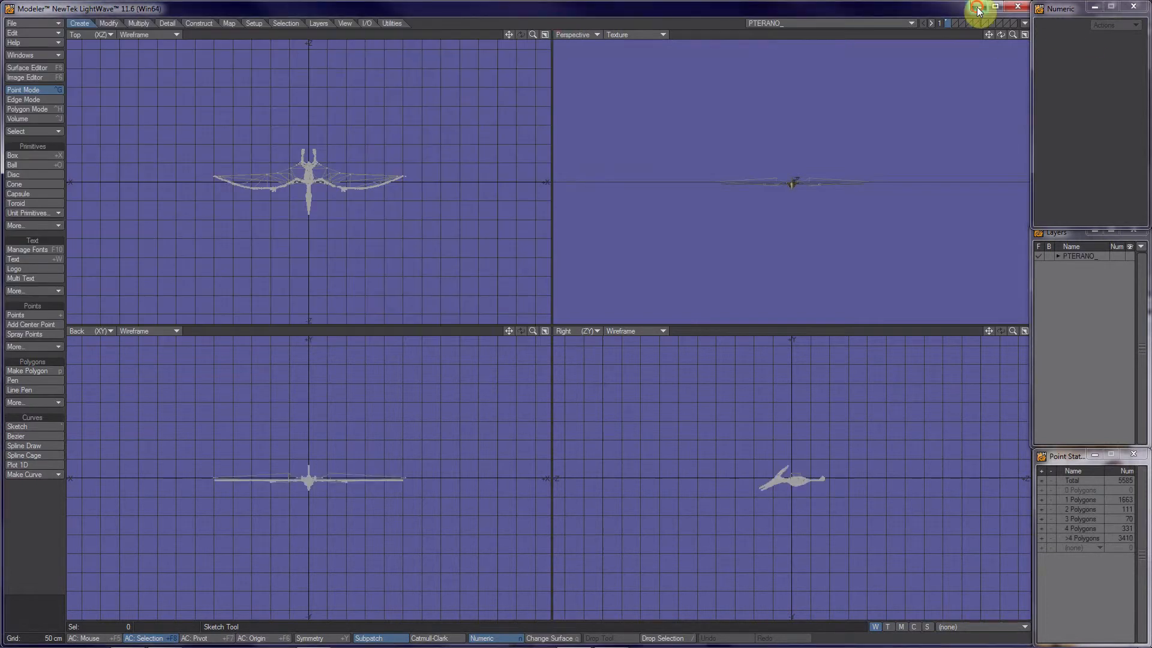
# Minimize Modeler and Layout, and restore the Lake_river_HD image from the Recycle Bin to the Pterodactyl folder
pyautogui.click(977, 9)
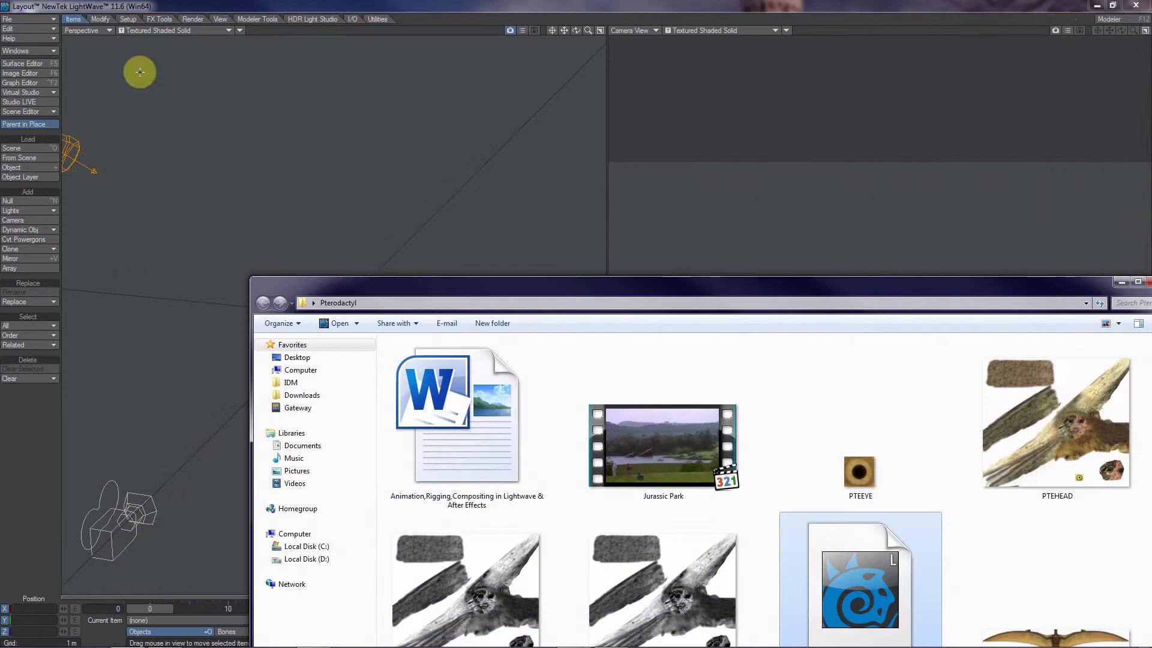
pyautogui.click(1024, 7)
pyautogui.click(1095, 6)
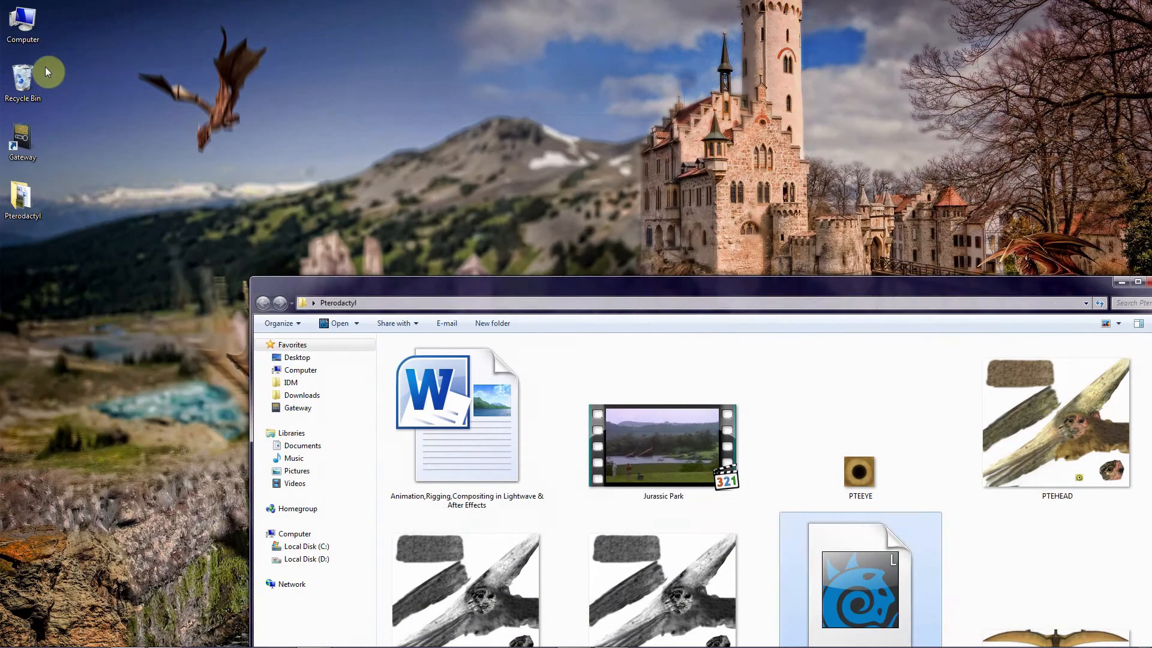
pyautogui.doubleClick(37, 75)
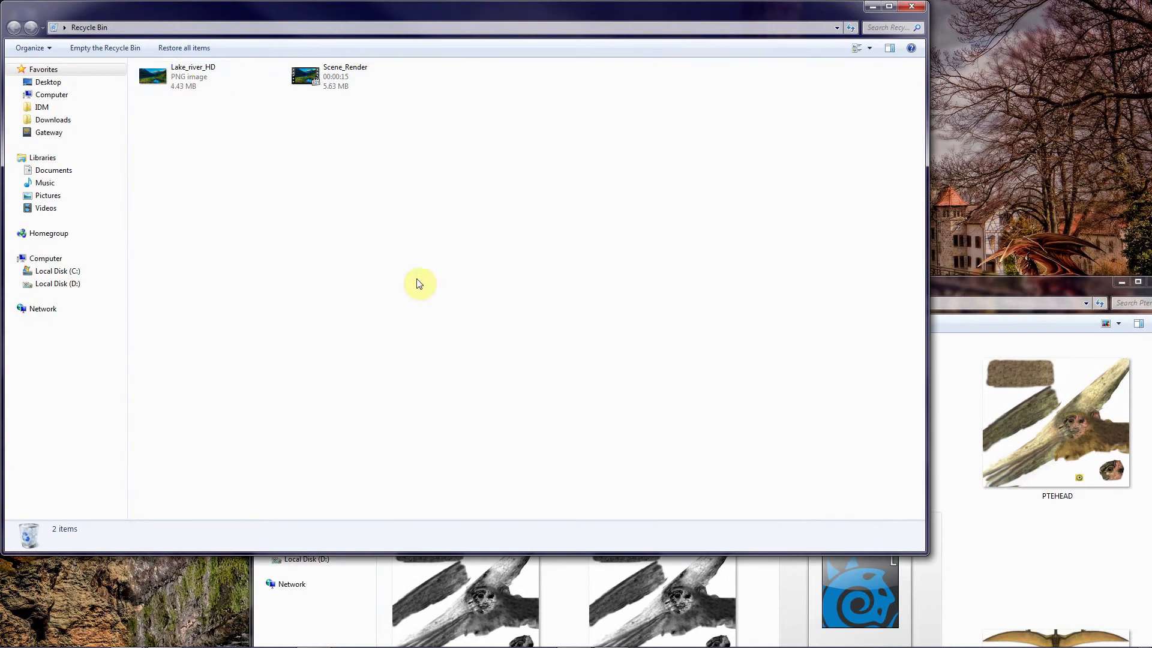
pyautogui.rightClick(174, 81)
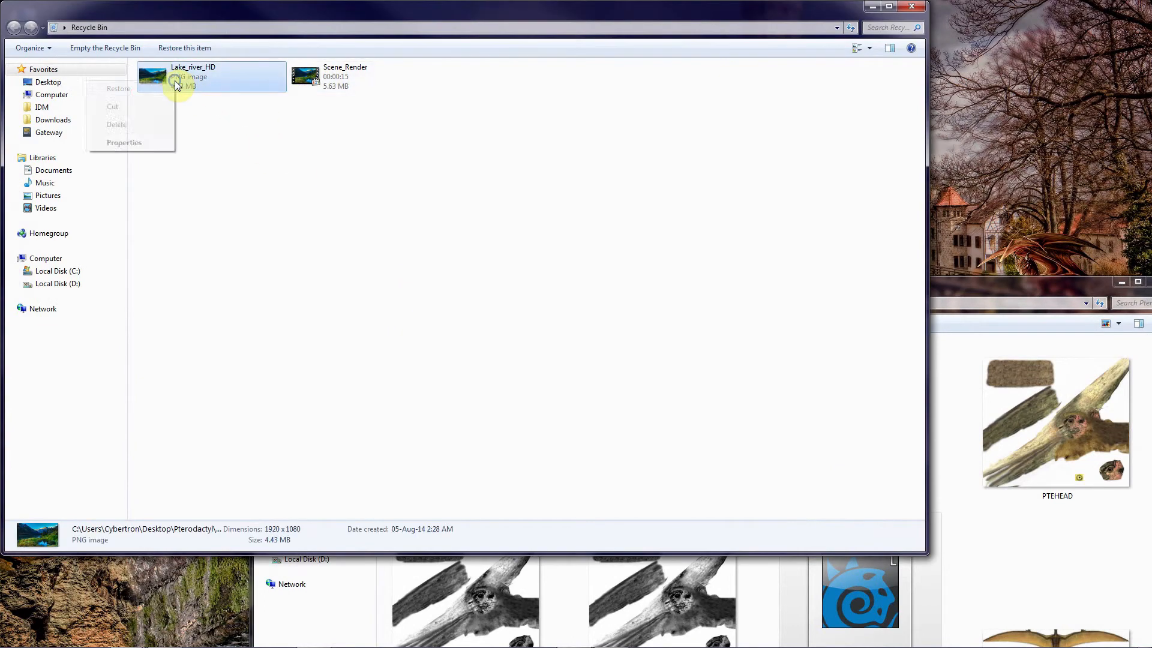
pyautogui.click(144, 91)
pyautogui.click(954, 304)
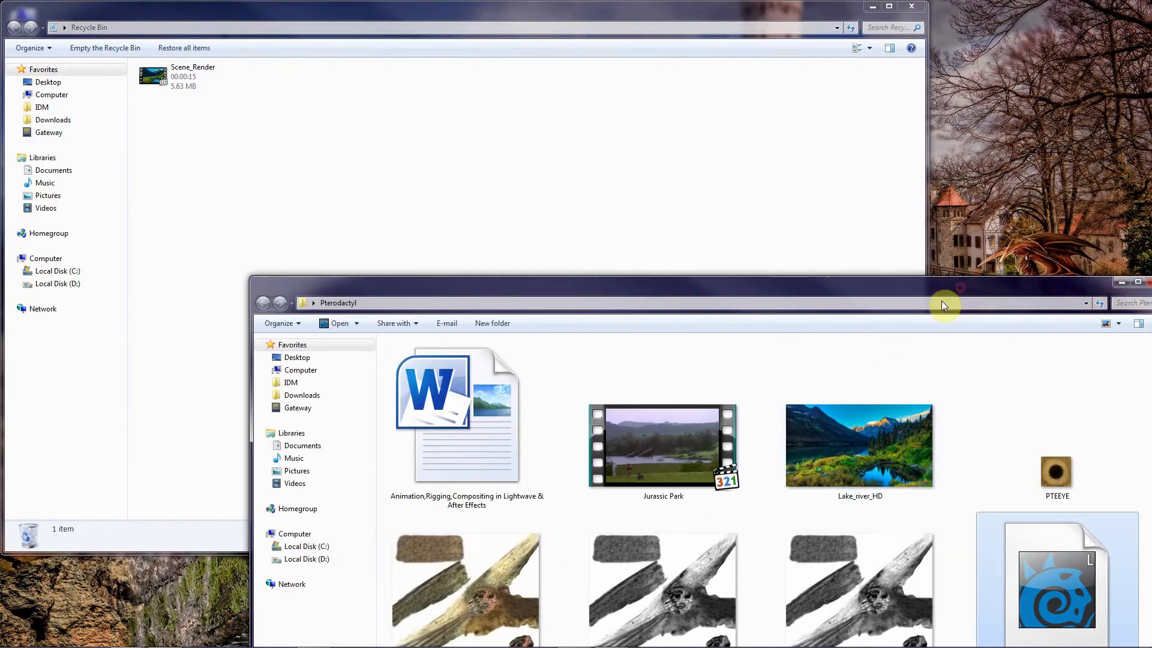
# View the Lake_river_HD image and play the Jurassic Park clip from the Pterodactyl folder, closing each viewer
pyautogui.doubleClick(849, 504)
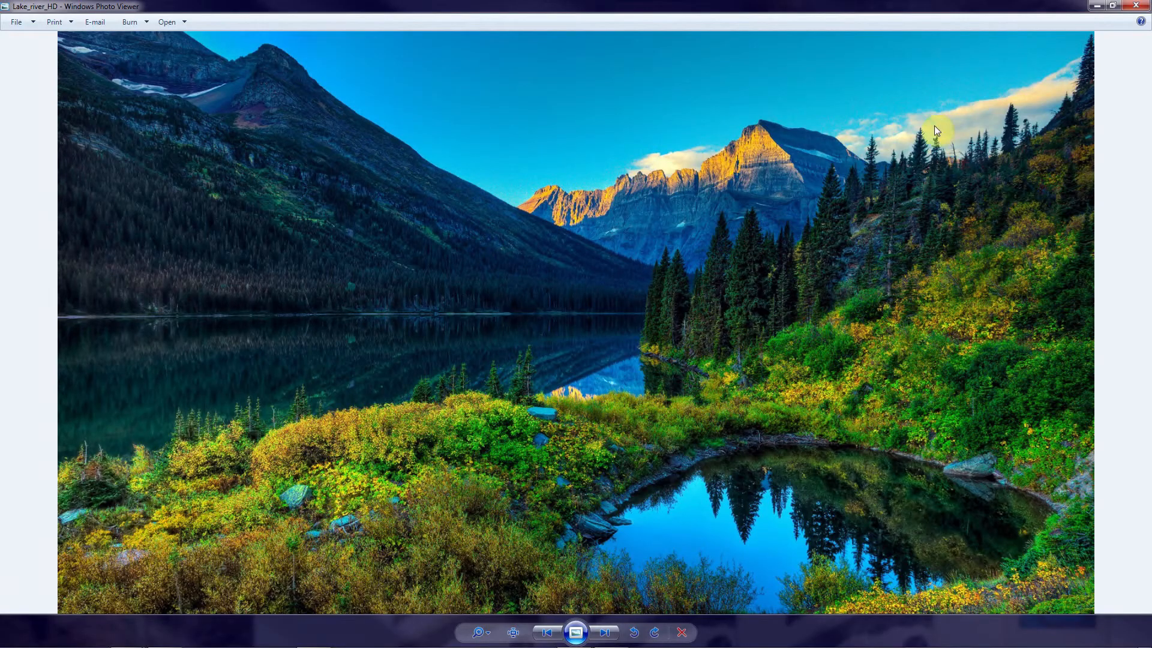
pyautogui.click(1134, 7)
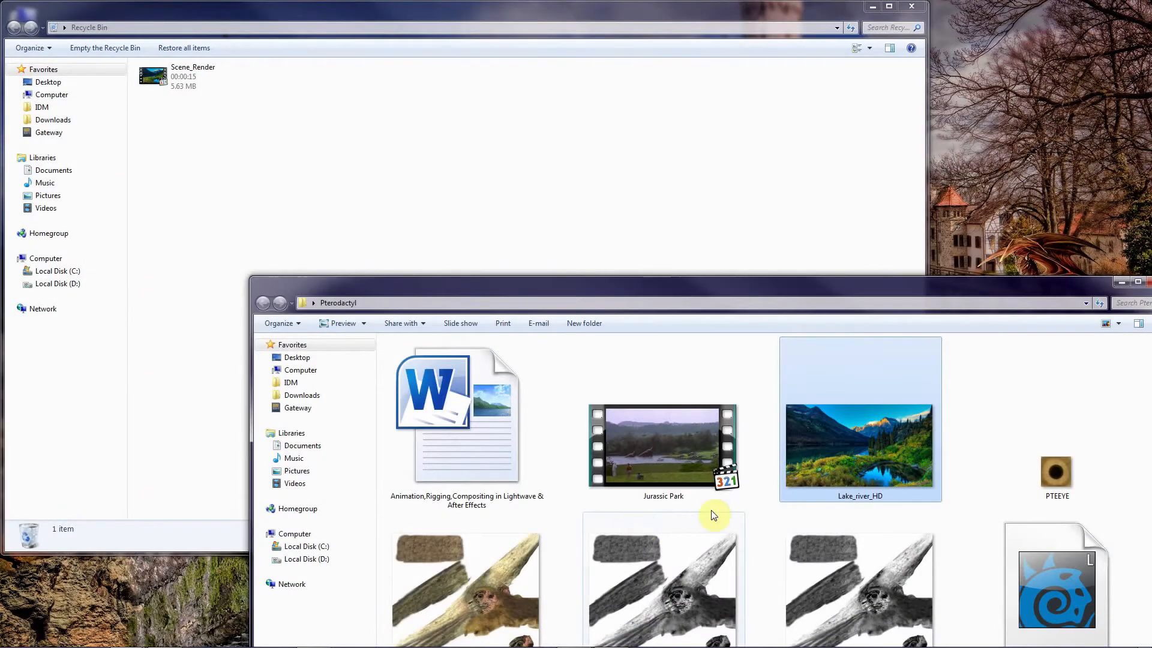
pyautogui.moveTo(659, 278); pyautogui.dragTo(547, 127)
pyautogui.doubleClick(543, 284)
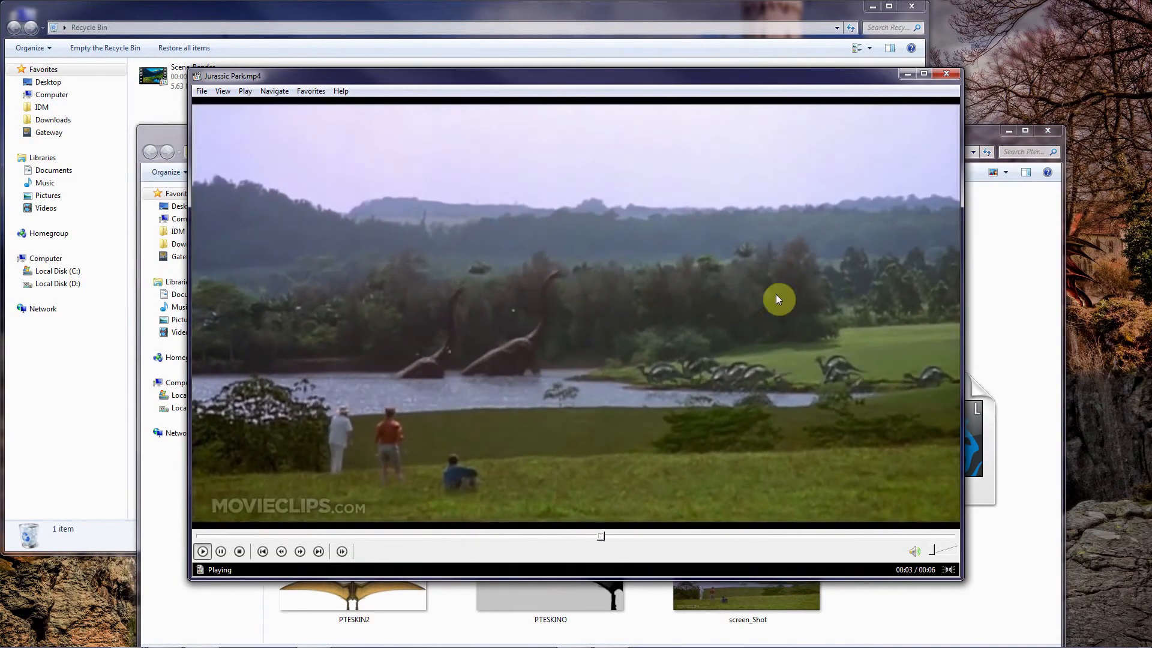
pyautogui.click(945, 76)
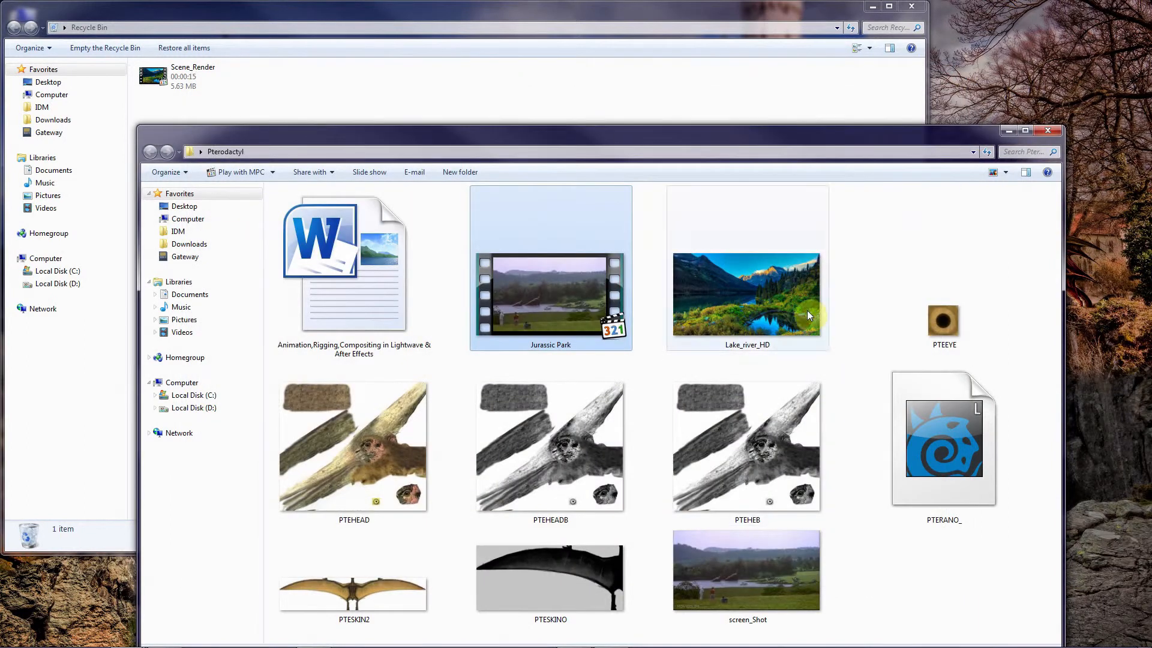
# Switch to LightWave Modeler and select only the wing skelegons of the pterodactyl in polygon mode, deselecting the stray body polygons
pyautogui.moveTo(576, 644)
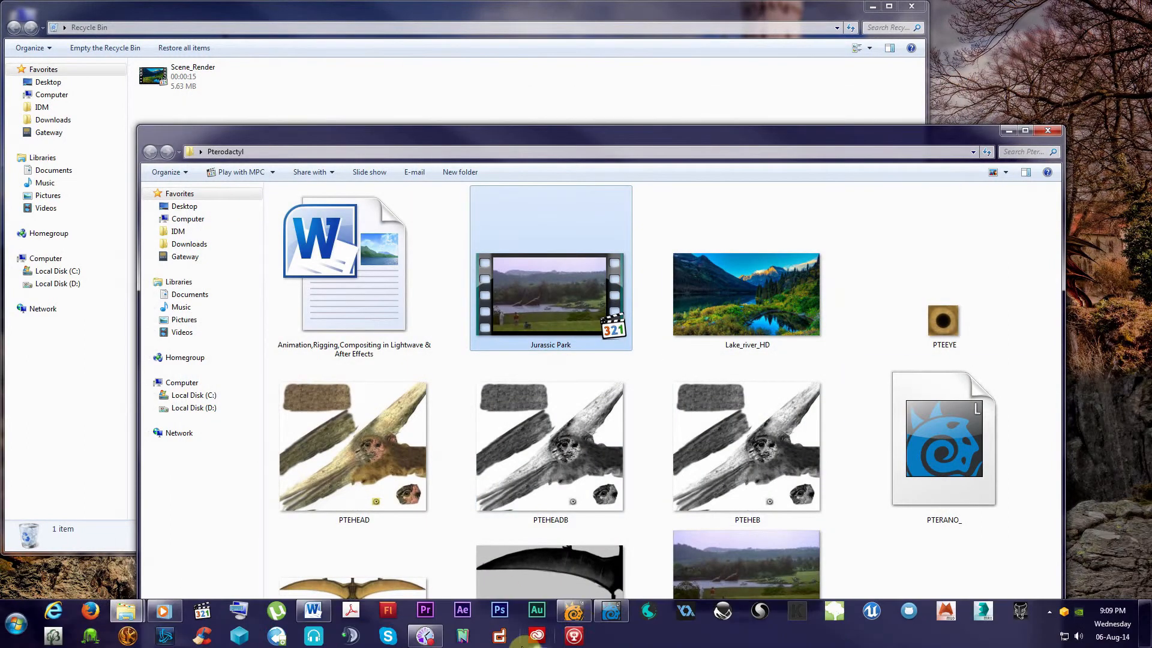
pyautogui.click(569, 612)
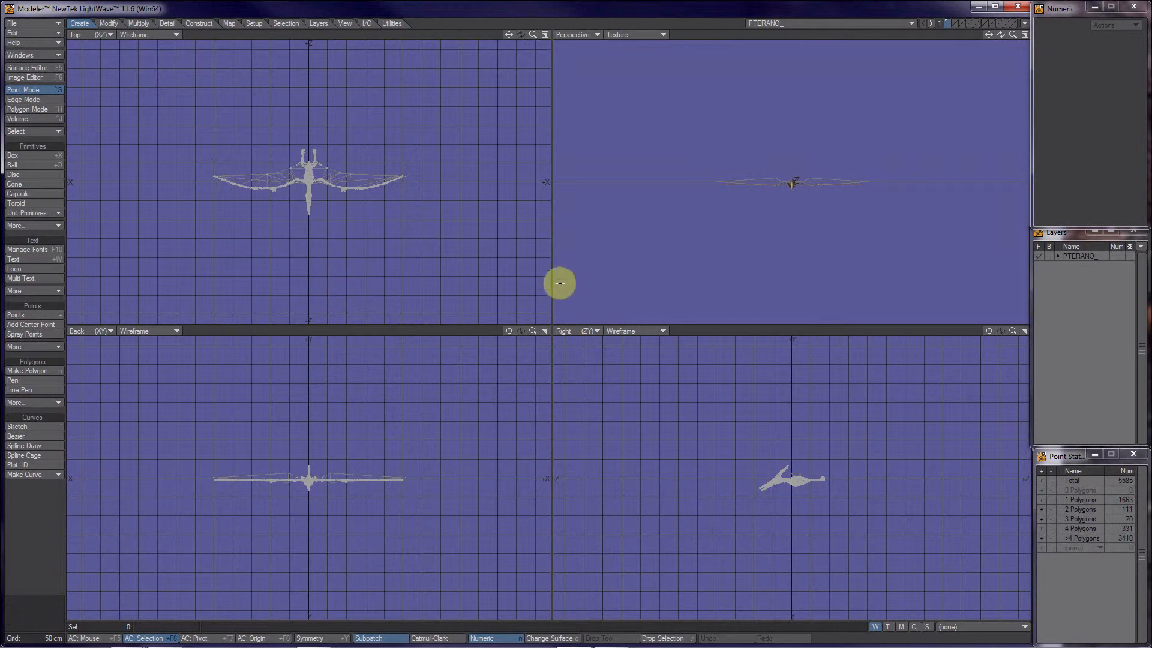
pyautogui.scroll(6, 479, 313)
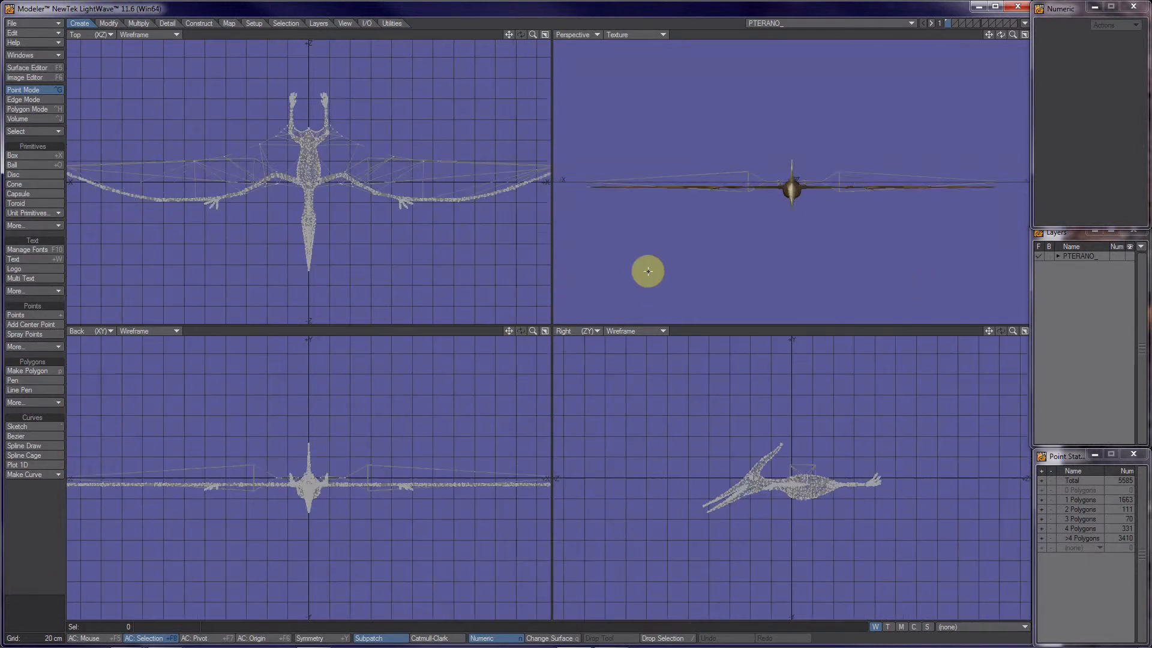
pyautogui.scroll(3, 778, 181)
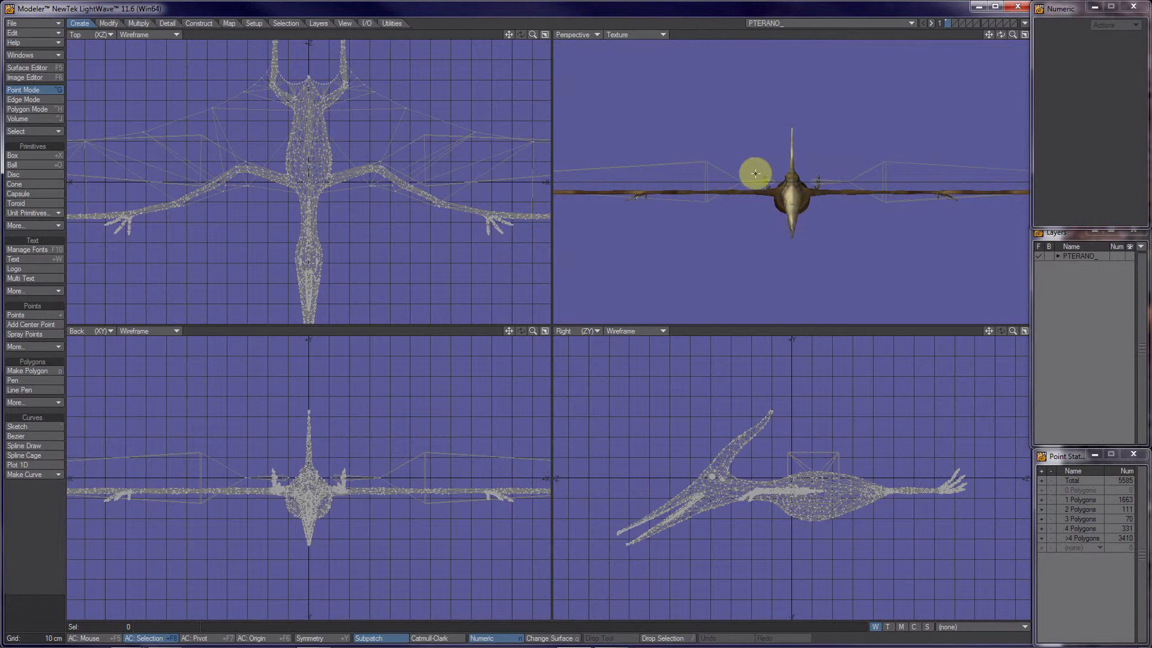
pyautogui.hotkey('ctrl', 'h')
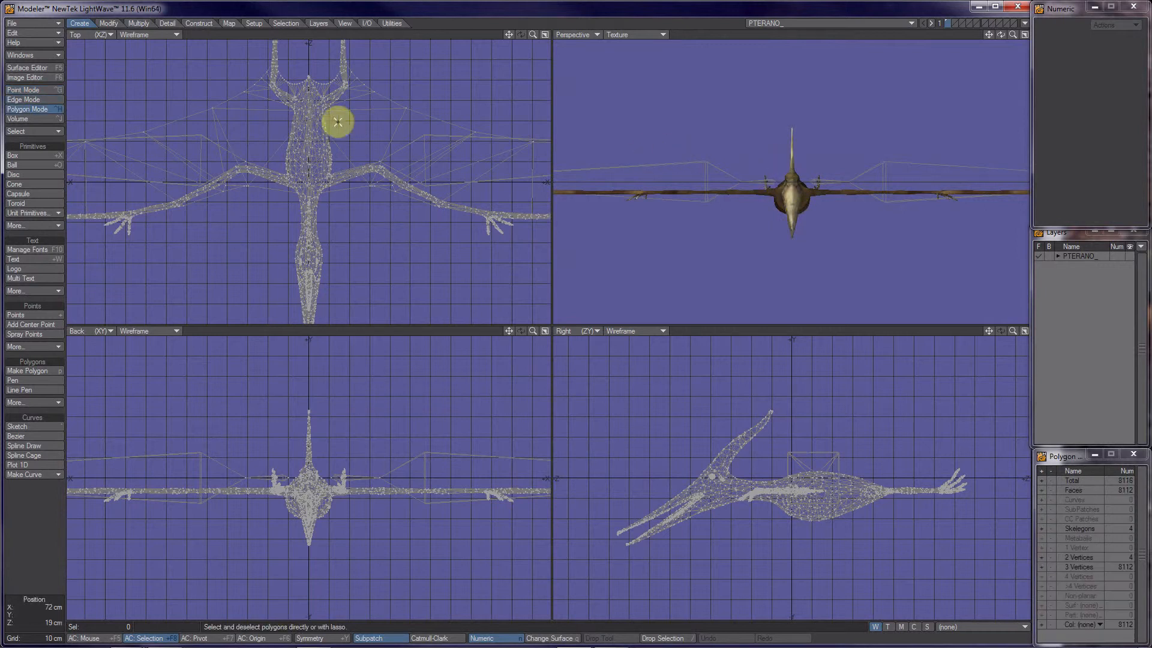
pyautogui.moveTo(689, 166)
pyautogui.mouseDown()
pyautogui.moveTo(851, 182)
pyautogui.moveTo(928, 175)
pyautogui.moveTo(869, 174)
pyautogui.moveTo(914, 174)
pyautogui.mouseUp()
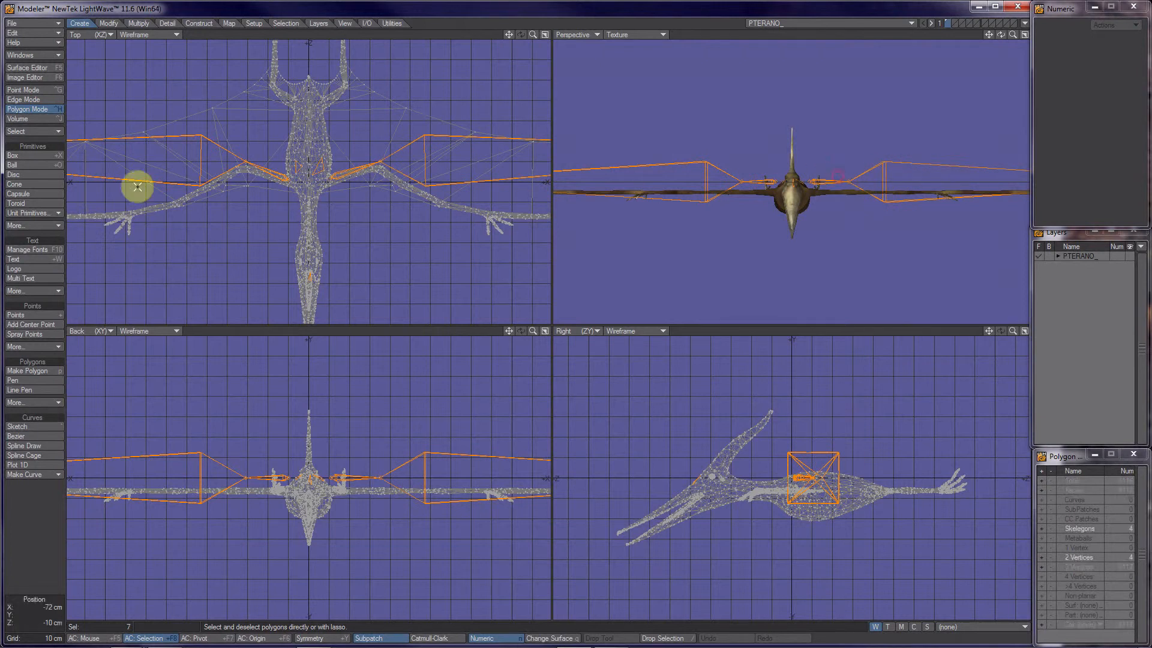
pyautogui.click(322, 159)
pyautogui.moveTo(315, 177)
pyautogui.mouseDown()
pyautogui.moveTo(296, 165)
pyautogui.moveTo(308, 150)
pyautogui.mouseUp()
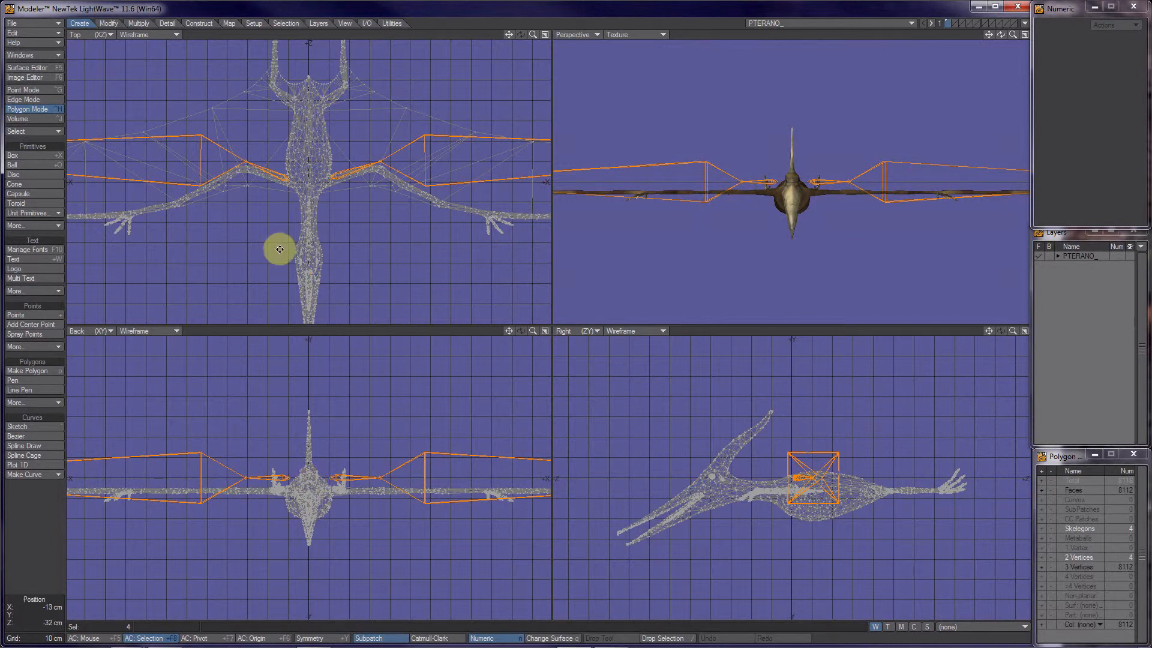
pyautogui.keyDown('alt'); pyautogui.moveTo(280, 249); pyautogui.dragTo(149, 190); pyautogui.keyUp('alt')
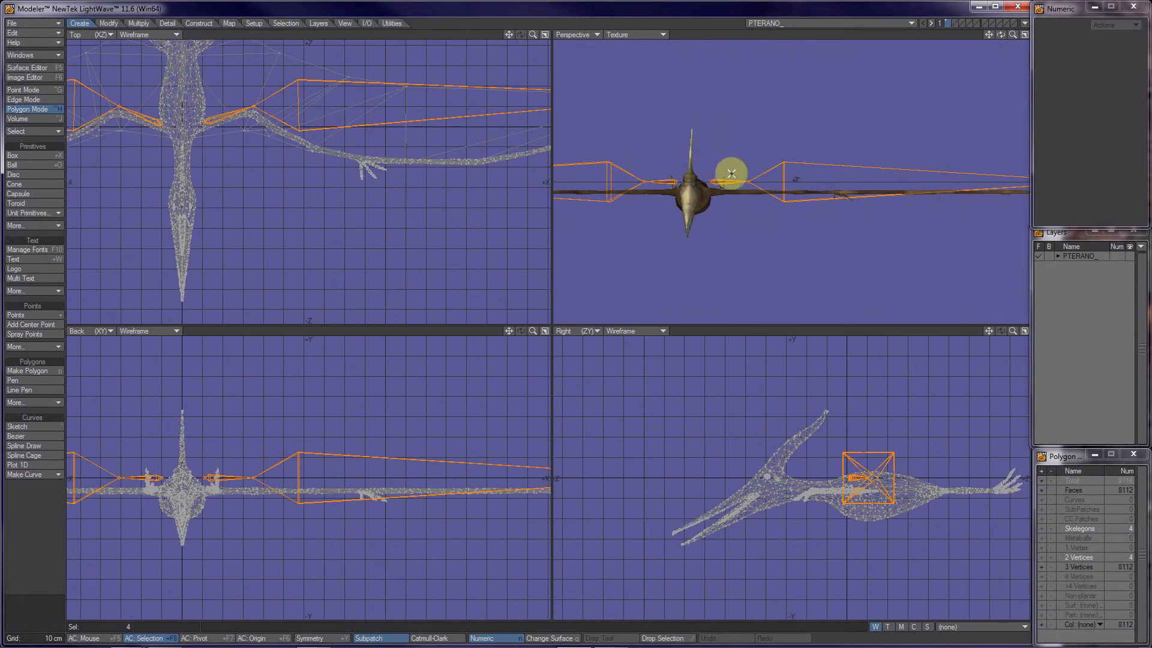
# Delete the selected wing skelegons and enlarge the Top view to a single viewport showing the whole pterodactyl
pyautogui.press('Delete')
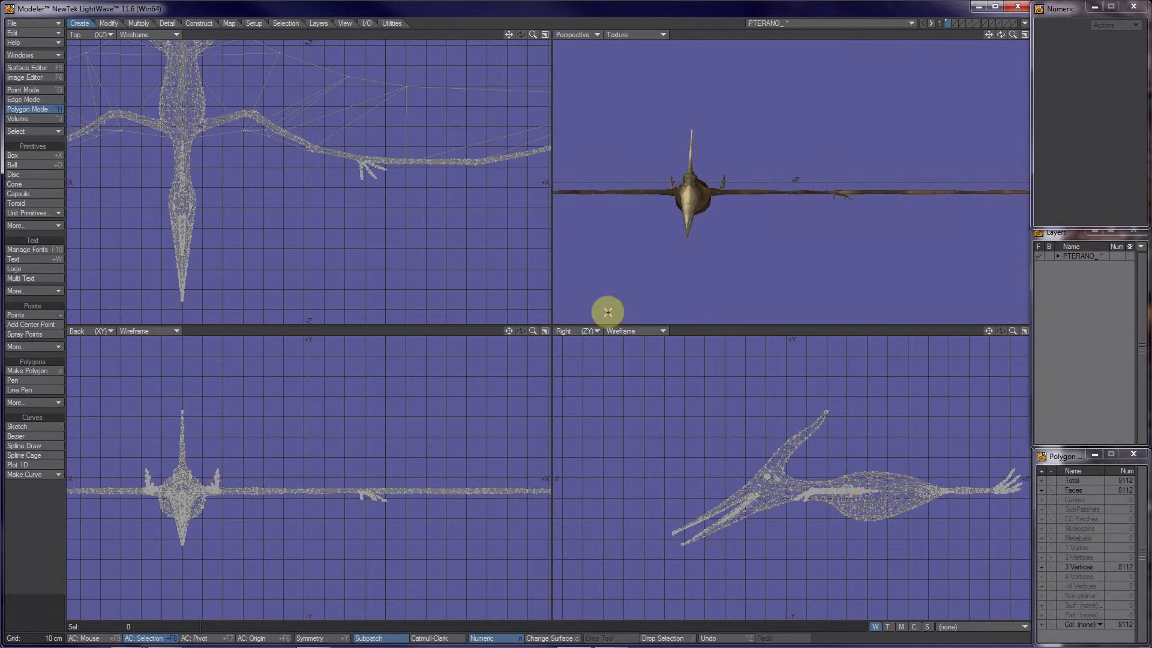
pyautogui.keyDown('alt'); pyautogui.moveTo(185, 193); pyautogui.dragTo(294, 262); pyautogui.keyUp('alt')
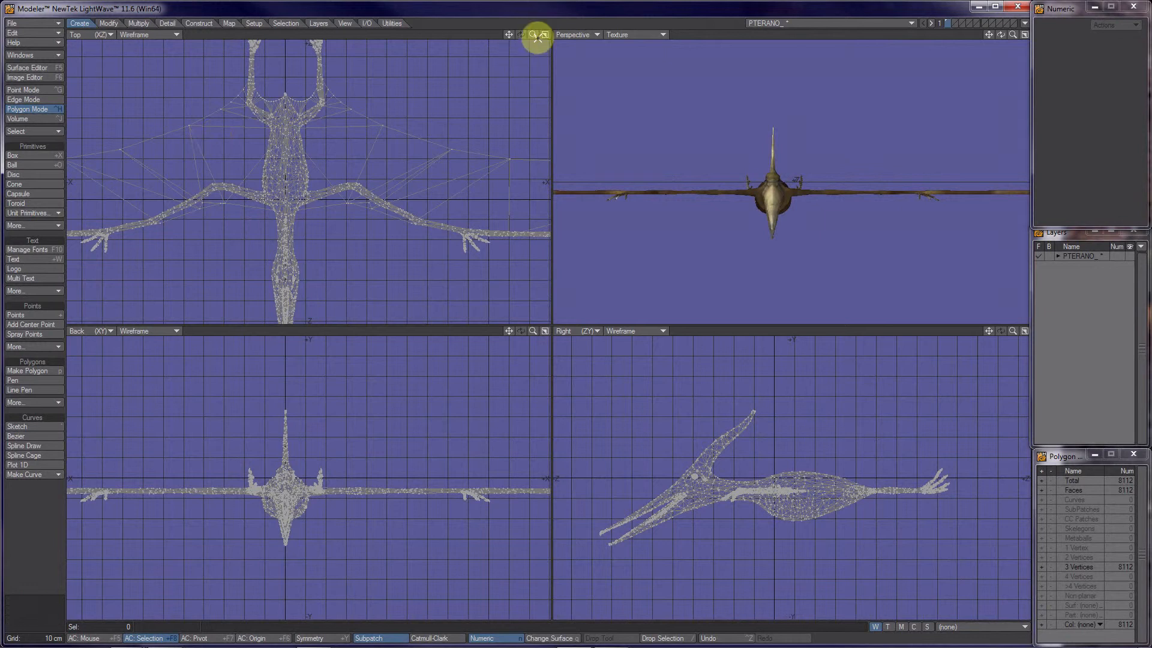
pyautogui.click(545, 34)
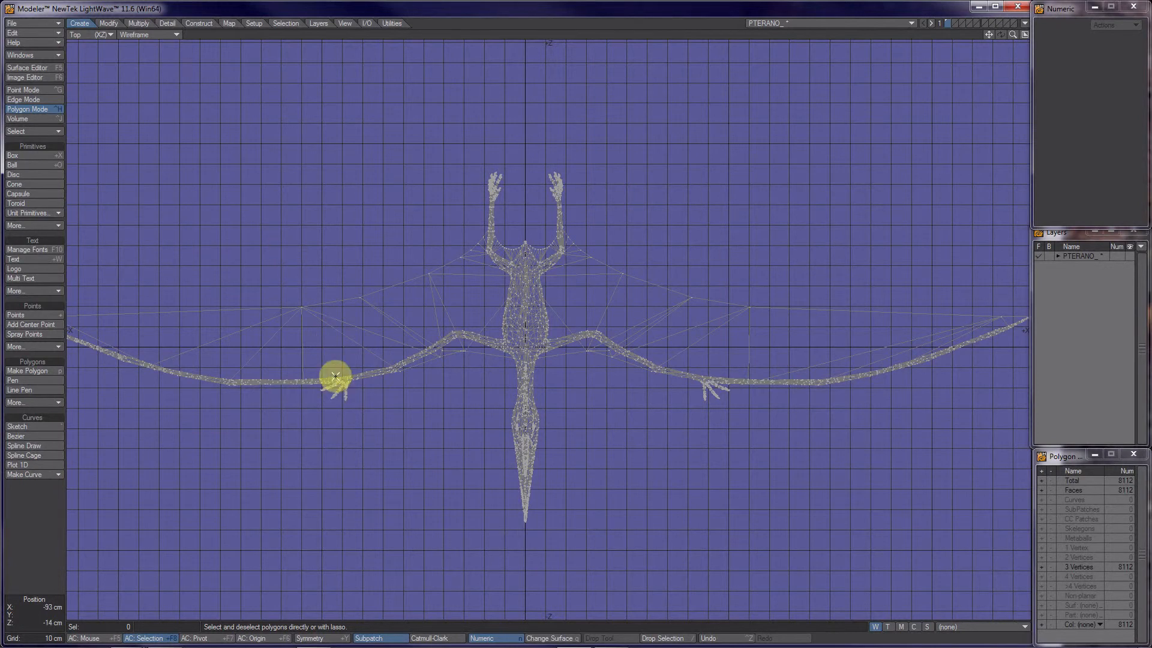
pyautogui.moveTo(227, 402)
pyautogui.keyDown('alt'); pyautogui.mouseDown()
pyautogui.moveTo(287, 402)
pyautogui.moveTo(250, 387)
pyautogui.mouseUp(); pyautogui.keyUp('alt')
pyautogui.keyDown('alt'); pyautogui.moveTo(534, 393); pyautogui.dragTo(178, 265); pyautogui.keyUp('alt')
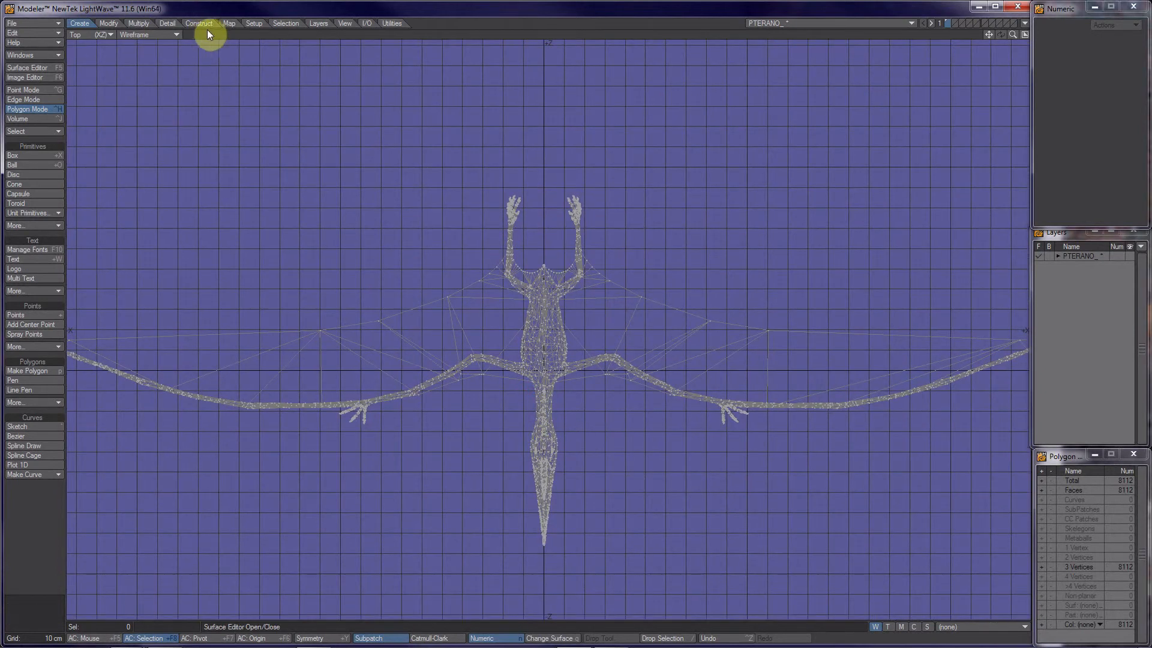
# Use Create Skelegons to draw one skelegon from the shoulder to the elbow of the wing on the negative X side
pyautogui.click(251, 23)
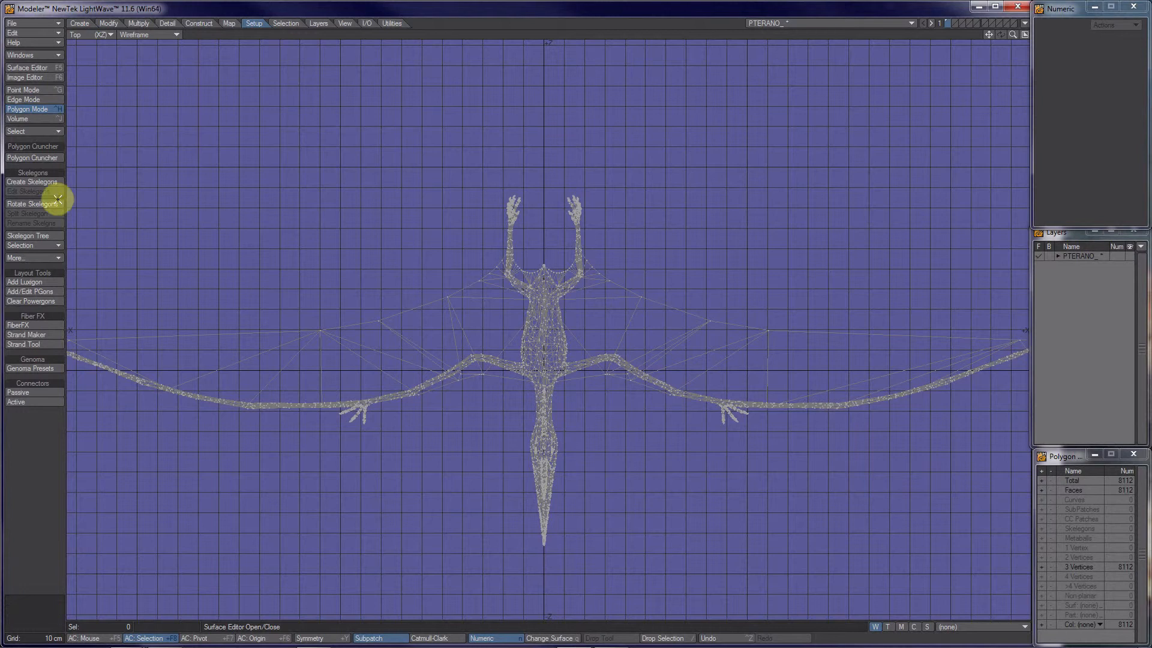
pyautogui.click(33, 183)
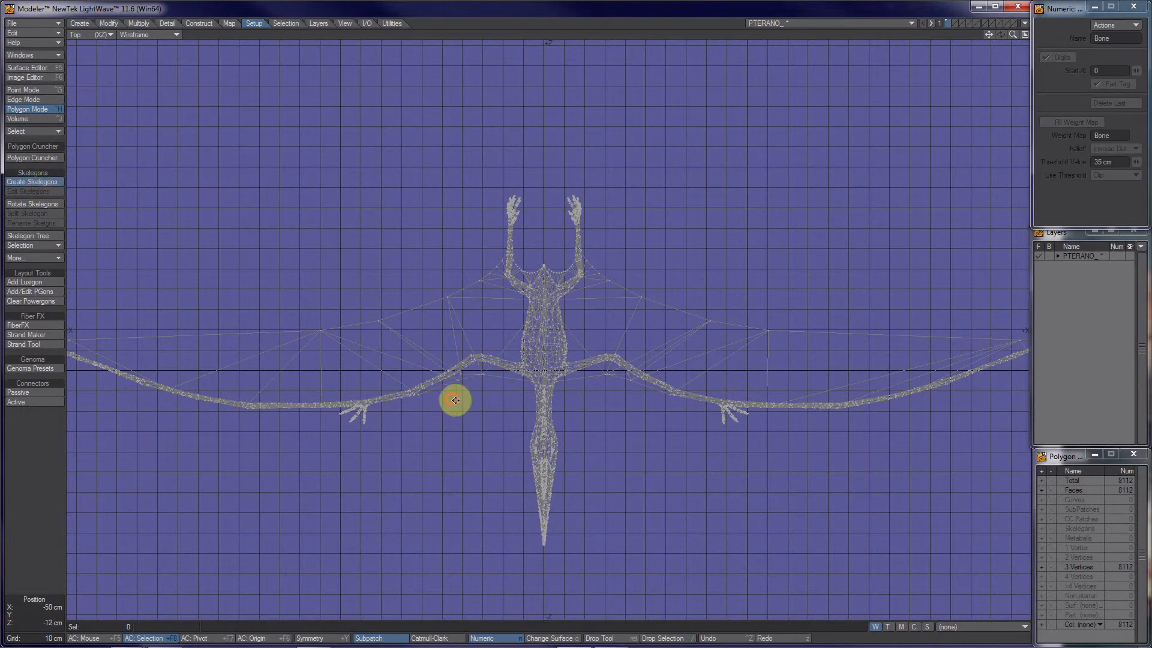
pyautogui.moveTo(452, 398)
pyautogui.keyDown('alt'); pyautogui.keyDown('shift'); pyautogui.mouseDown()
pyautogui.moveTo(610, 412)
pyautogui.moveTo(390, 385)
pyautogui.moveTo(464, 388)
pyautogui.mouseUp(); pyautogui.keyUp('shift'); pyautogui.keyUp('alt')
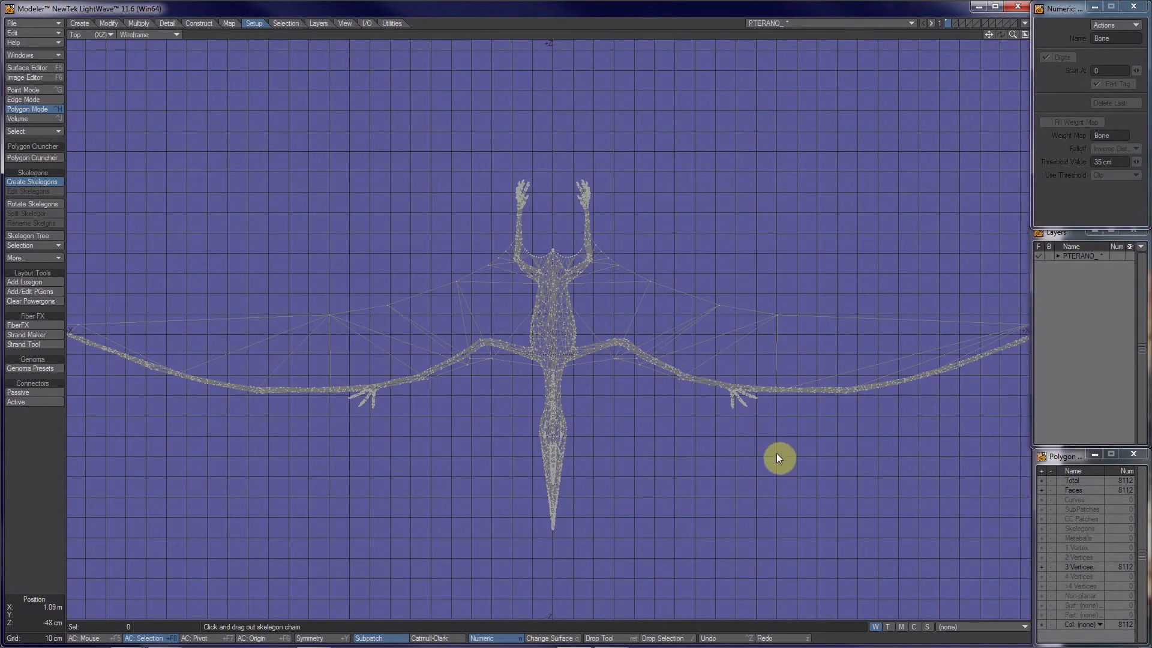
pyautogui.keyDown('alt'); pyautogui.moveTo(789, 455); pyautogui.dragTo(911, 452); pyautogui.keyUp('alt')
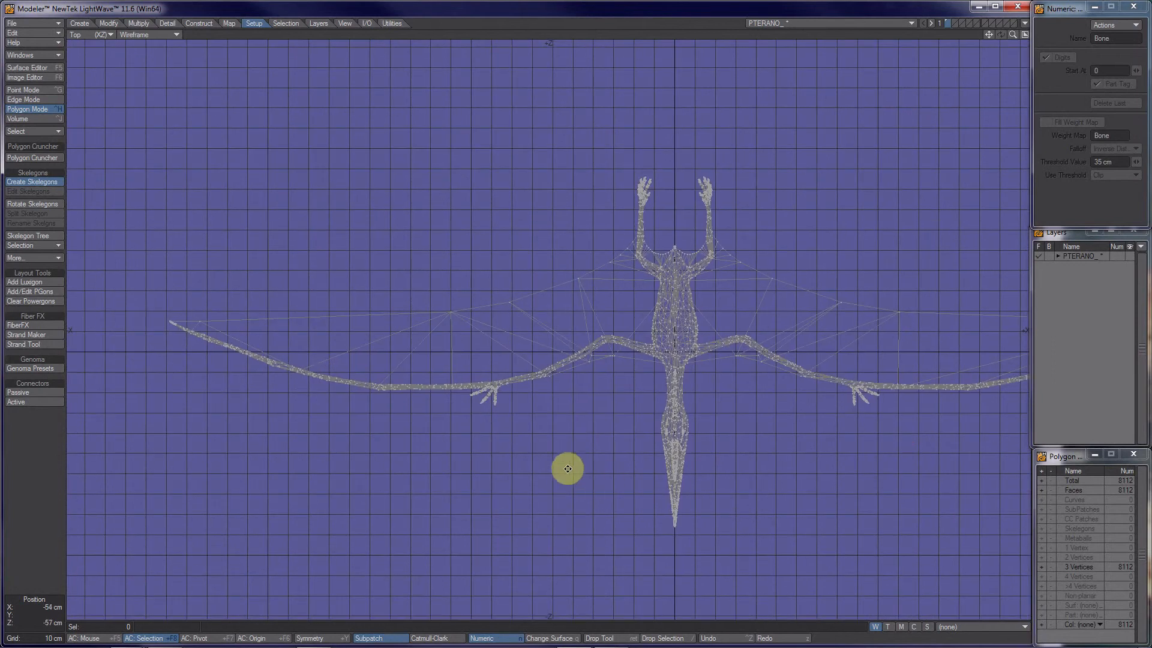
pyautogui.keyDown('alt'); pyautogui.moveTo(568, 469); pyautogui.dragTo(496, 473); pyautogui.keyUp('alt')
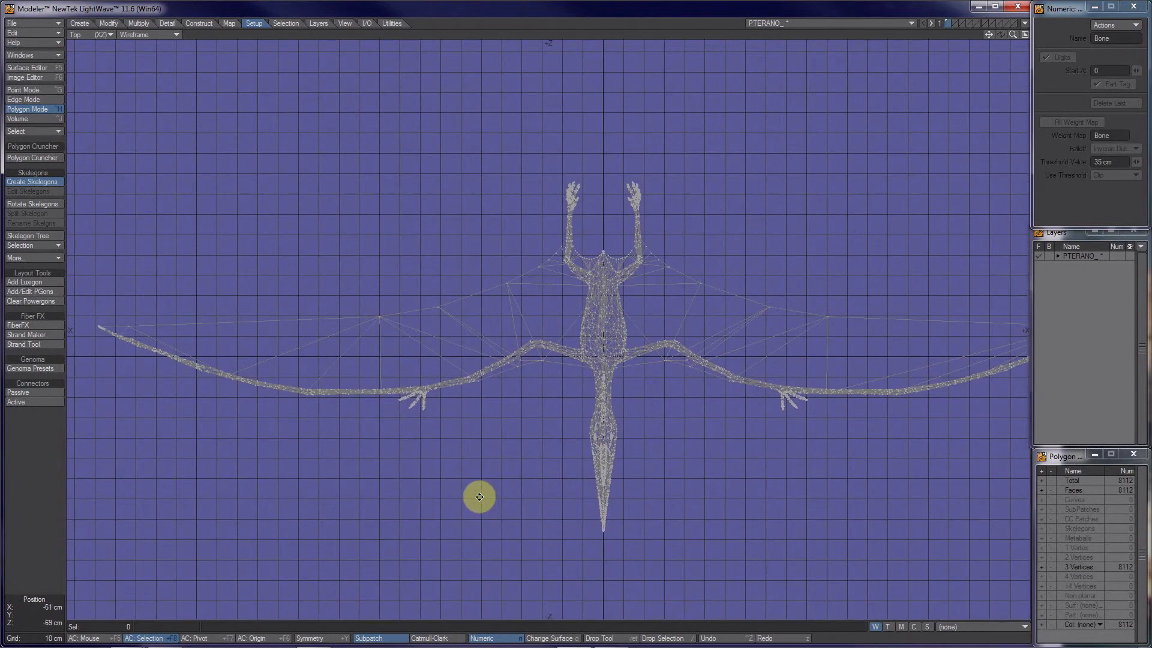
pyautogui.moveTo(547, 414)
pyautogui.keyDown('alt'); pyautogui.mouseDown()
pyautogui.moveTo(480, 458)
pyautogui.moveTo(452, 445)
pyautogui.moveTo(579, 430)
pyautogui.moveTo(541, 434)
pyautogui.mouseUp(); pyautogui.keyUp('alt')
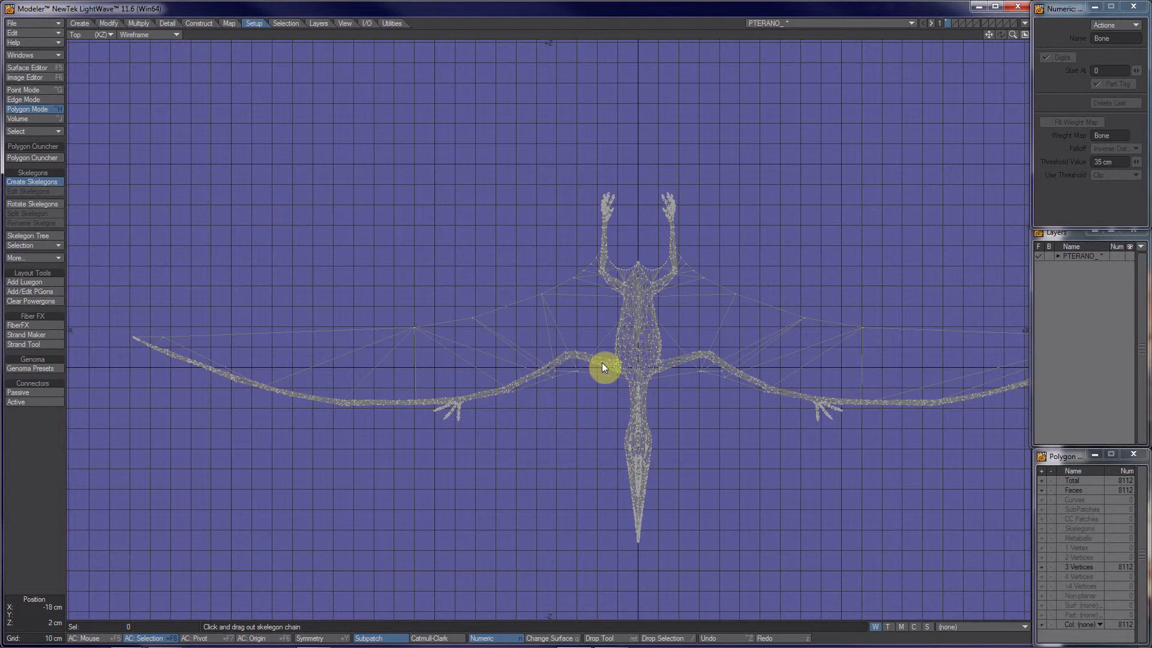
pyautogui.scroll(5, 602, 362)
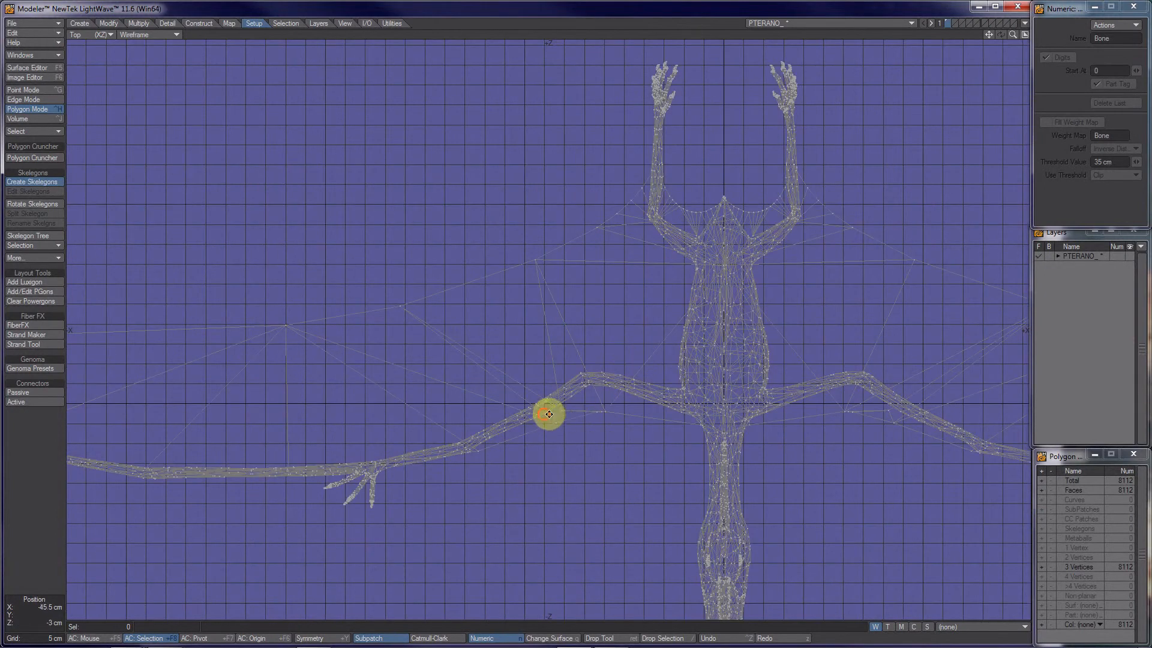
pyautogui.keyDown('alt'); pyautogui.keyDown('shift'); pyautogui.moveTo(548, 414); pyautogui.dragTo(887, 372); pyautogui.keyUp('shift'); pyautogui.keyUp('alt')
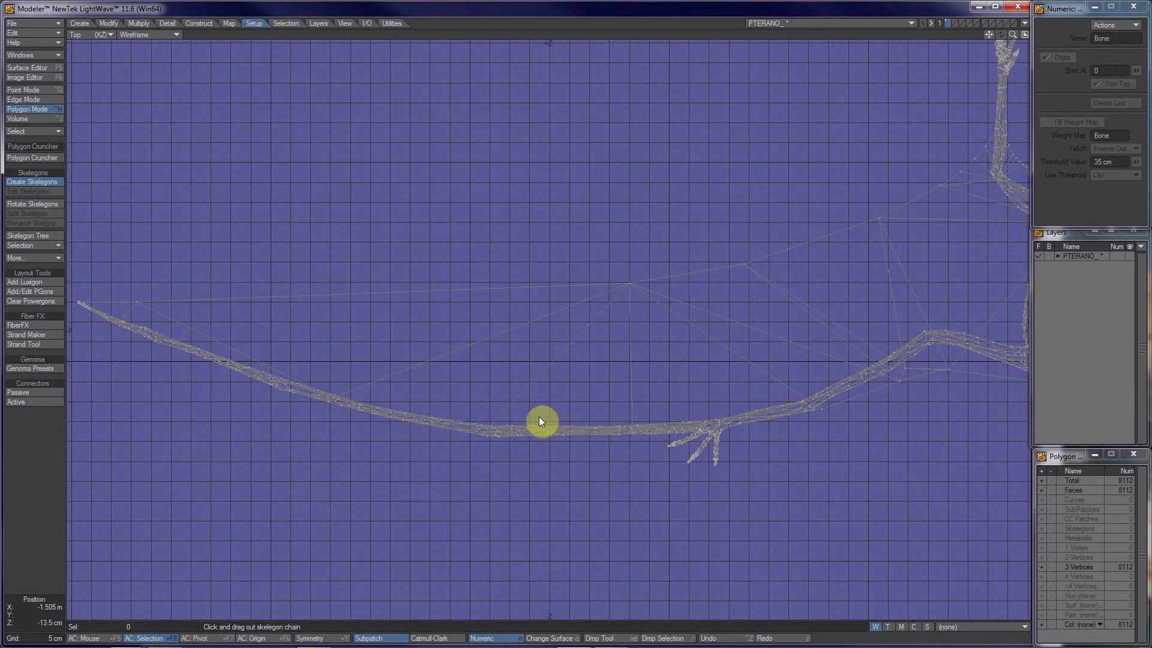
pyautogui.click(1020, 361)
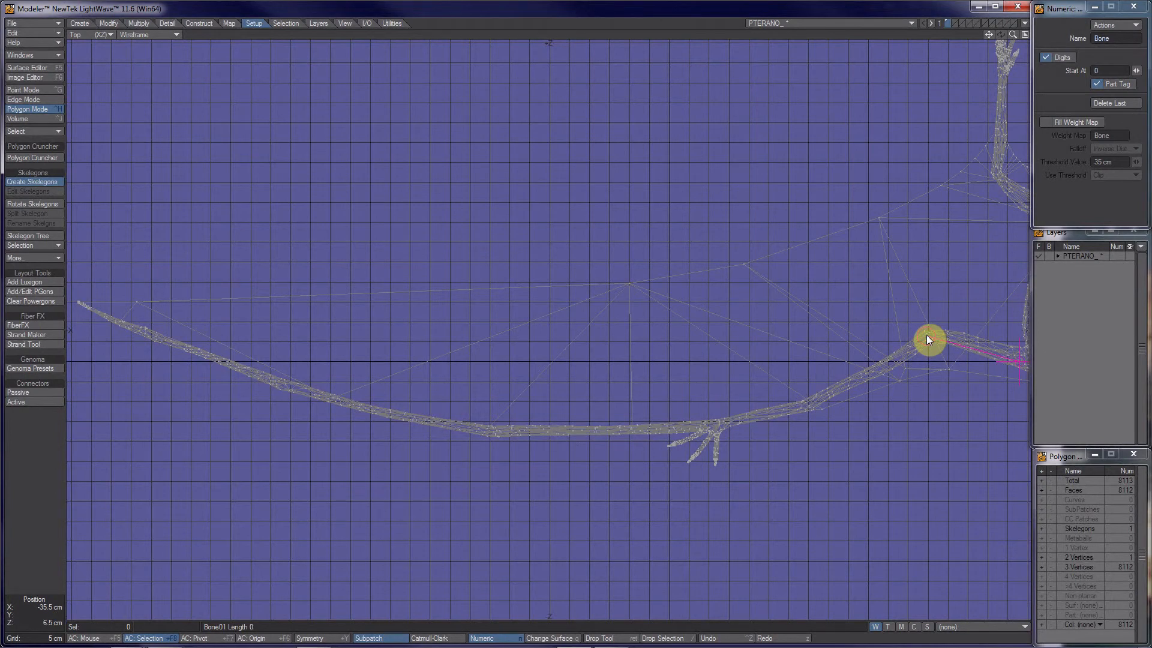
pyautogui.press('Delete')
pyautogui.hotkey('ctrl', 'z')
pyautogui.press('Return')
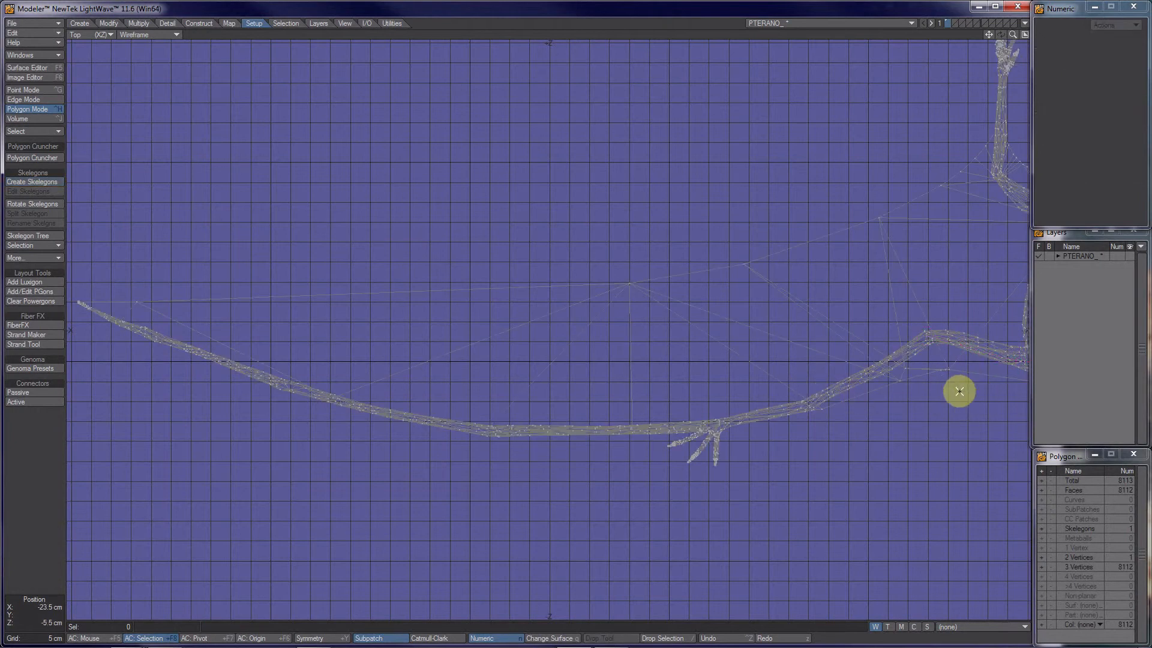
# Draw a skelegon chain along the negative-X wing from the shoulder at about X -17 cm, past the elbow, to the claws at about X -90 cm
pyautogui.keyDown('alt'); pyautogui.moveTo(943, 398); pyautogui.dragTo(820, 397); pyautogui.keyUp('alt')
pyautogui.click(43, 180)
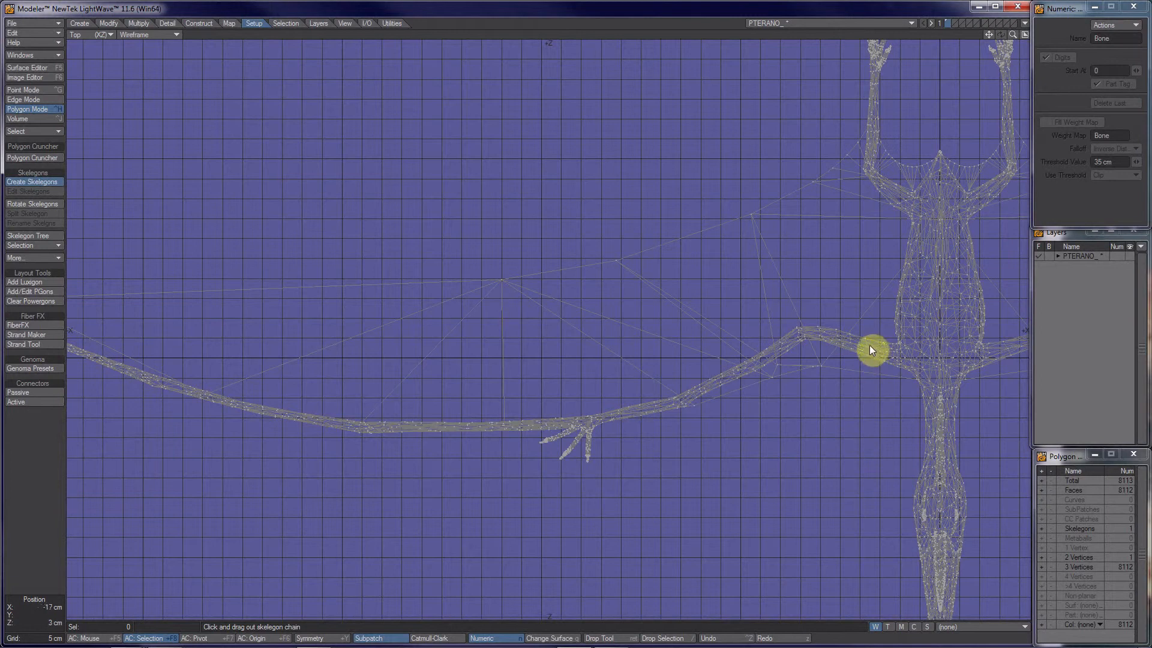
pyautogui.moveTo(873, 348); pyautogui.dragTo(775, 318)
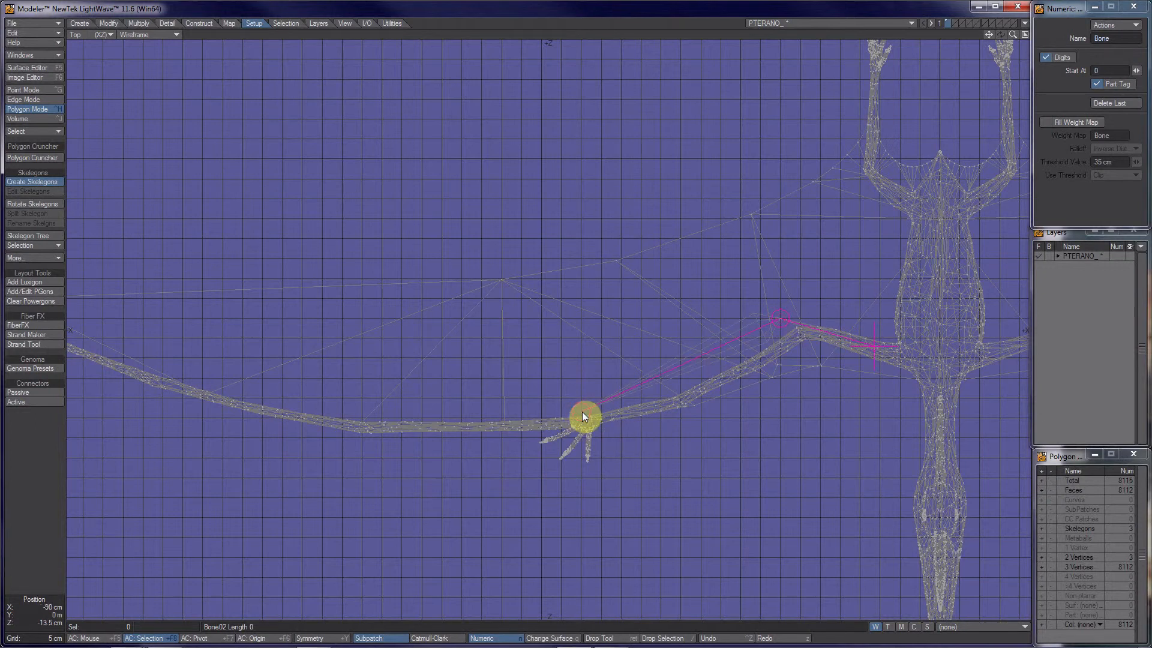
pyautogui.moveTo(582, 412); pyautogui.dragTo(588, 408)
# Extend the negative-X wing's skelegon chain from the claws to just beyond the wing tip and finish the chain
pyautogui.keyDown('alt'); pyautogui.moveTo(397, 432); pyautogui.dragTo(721, 456); pyautogui.keyUp('alt')
pyautogui.click(257, 355)
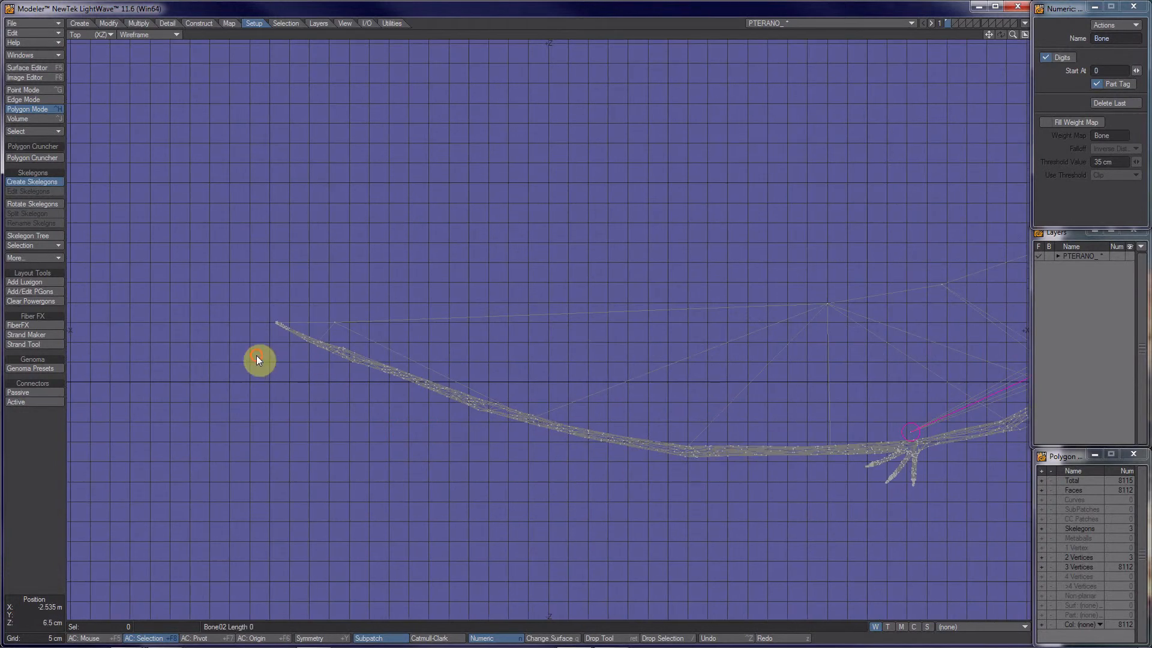
pyautogui.moveTo(256, 355); pyautogui.dragTo(235, 317)
pyautogui.keyDown('alt'); pyautogui.moveTo(585, 514); pyautogui.dragTo(273, 398); pyautogui.keyUp('alt')
pyautogui.keyDown('alt'); pyautogui.moveTo(624, 382); pyautogui.dragTo(555, 418); pyautogui.keyUp('alt')
pyautogui.keyDown('alt'); pyautogui.moveTo(730, 369); pyautogui.dragTo(581, 445); pyautogui.keyUp('alt')
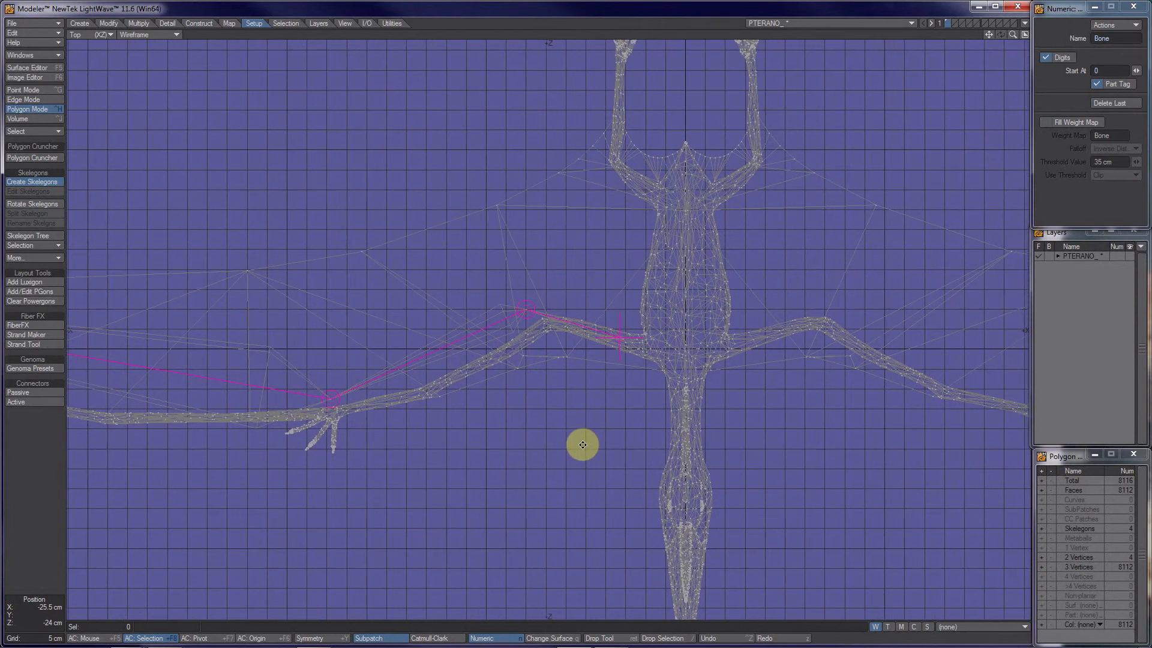
pyautogui.click(34, 243)
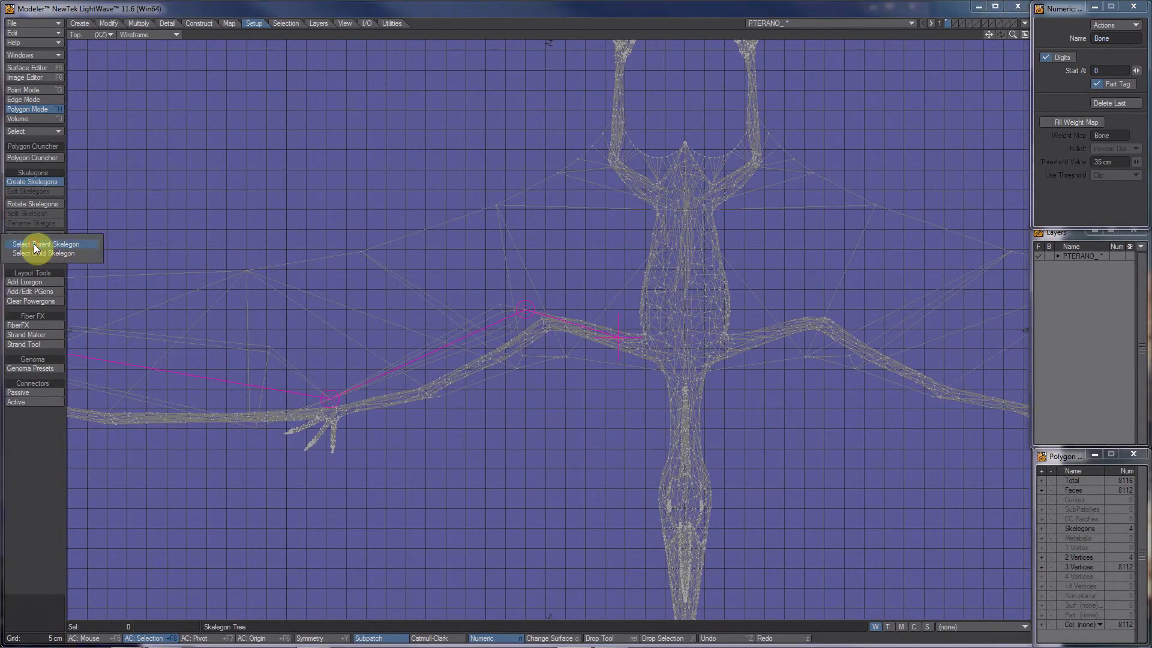
pyautogui.click(26, 504)
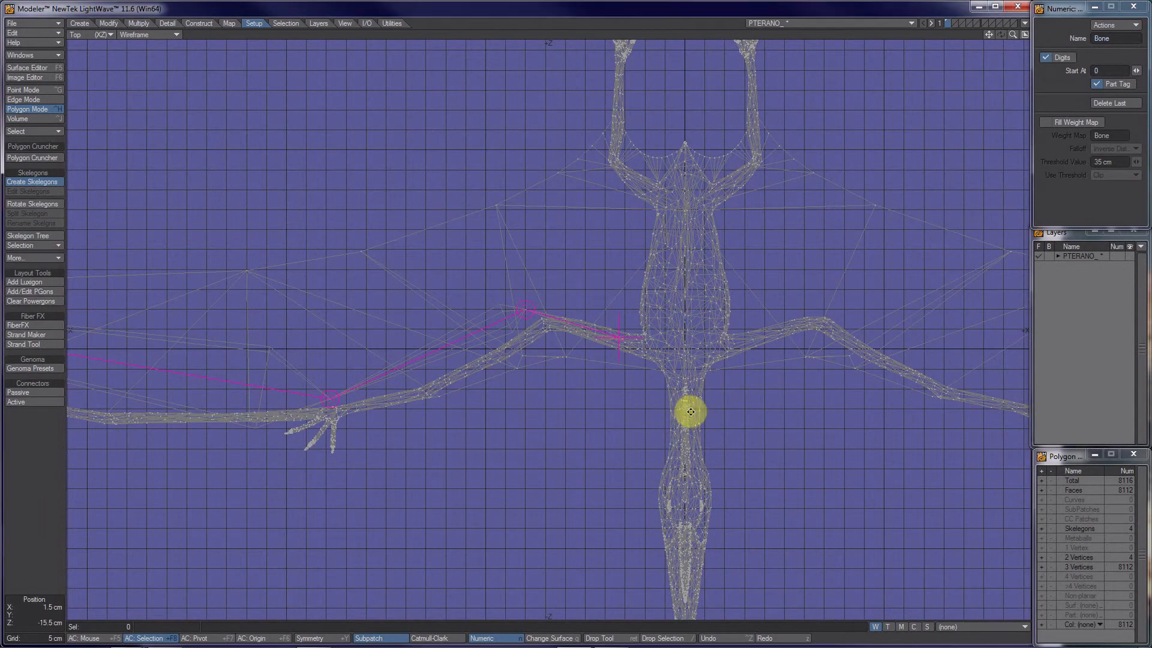
pyautogui.keyDown('alt'); pyautogui.moveTo(690, 413); pyautogui.dragTo(599, 408); pyautogui.keyUp('alt')
pyautogui.press('Return')
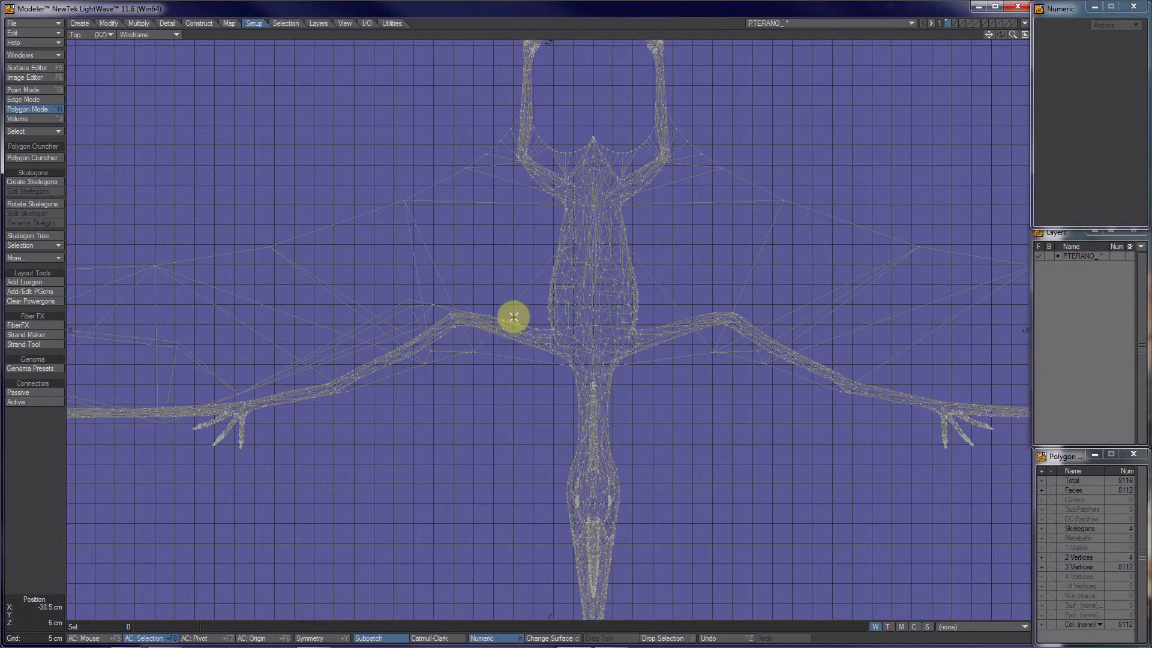
# Create a matching three-bone skelegon chain on the positive-X wing, running from shoulder to elbow, claws and wing tip at about X 2.5 m
pyautogui.keyDown('alt'); pyautogui.moveTo(267, 443); pyautogui.dragTo(705, 424); pyautogui.keyUp('alt')
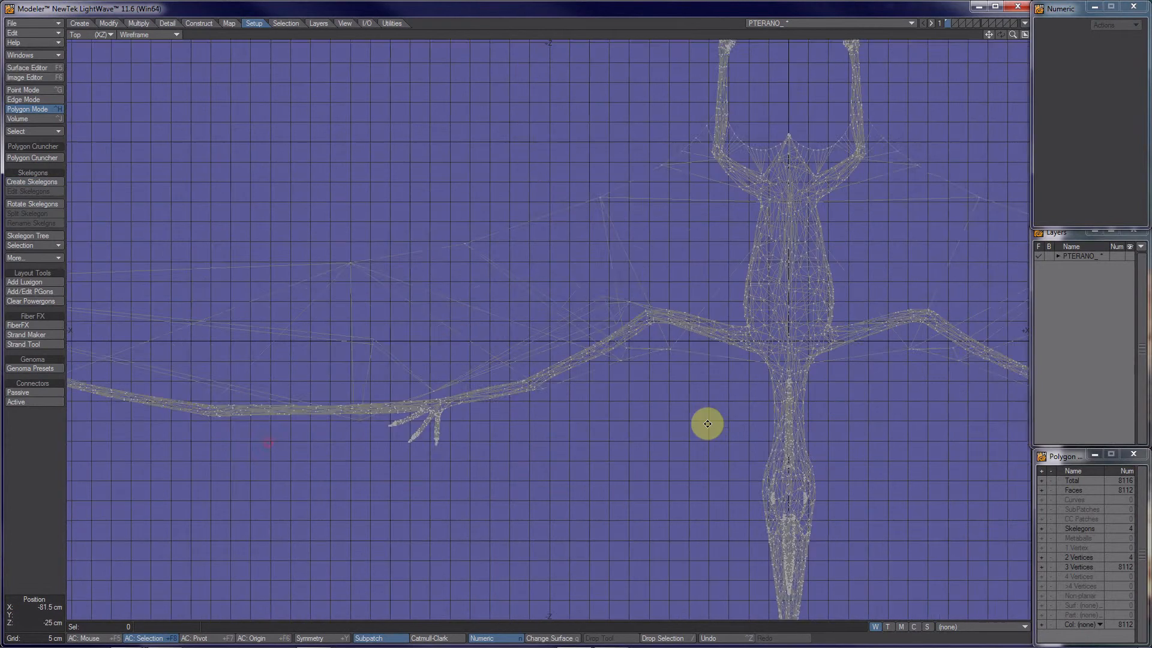
pyautogui.keyDown('alt'); pyautogui.moveTo(708, 484); pyautogui.dragTo(101, 512); pyautogui.keyUp('alt')
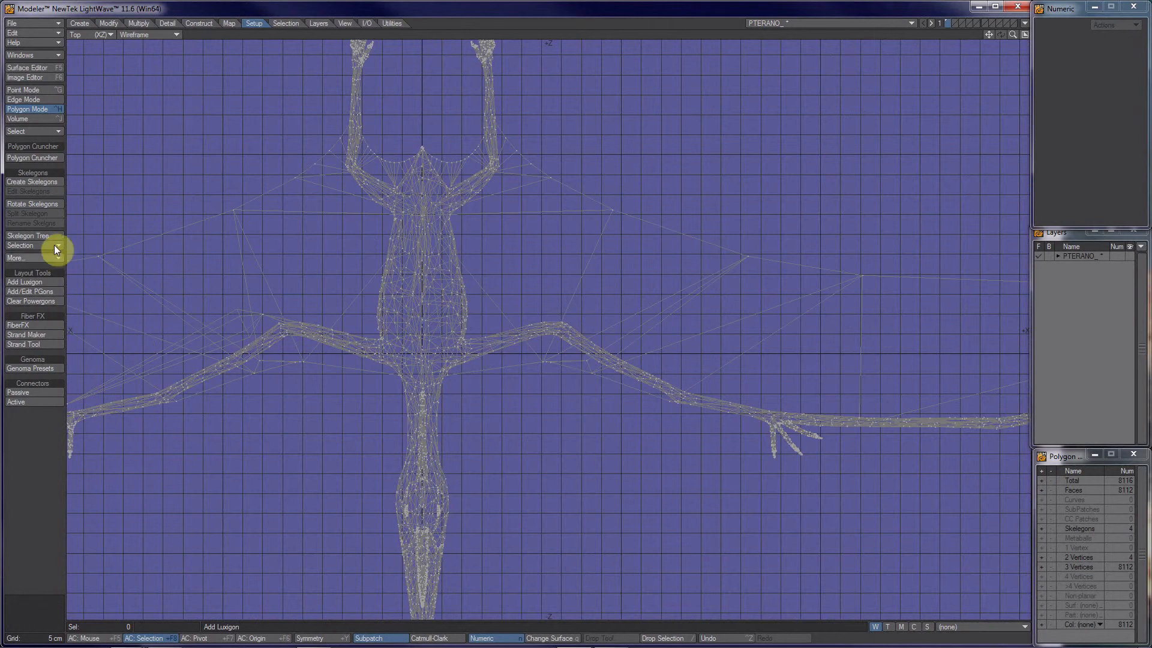
pyautogui.click(31, 181)
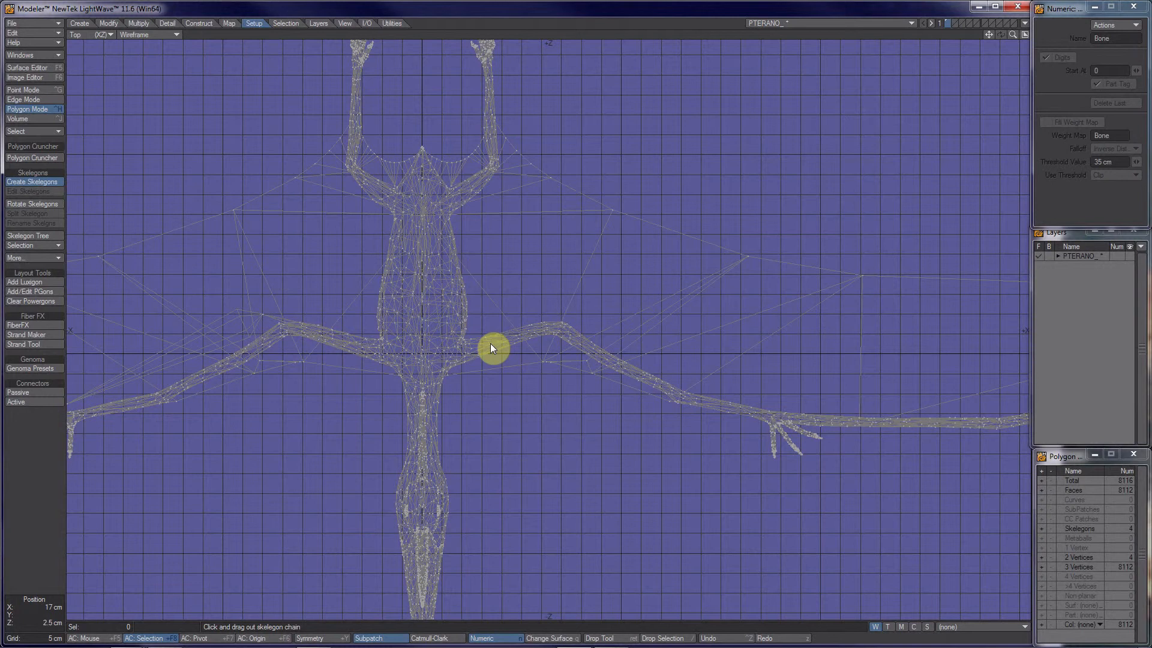
pyautogui.moveTo(491, 342); pyautogui.dragTo(562, 326)
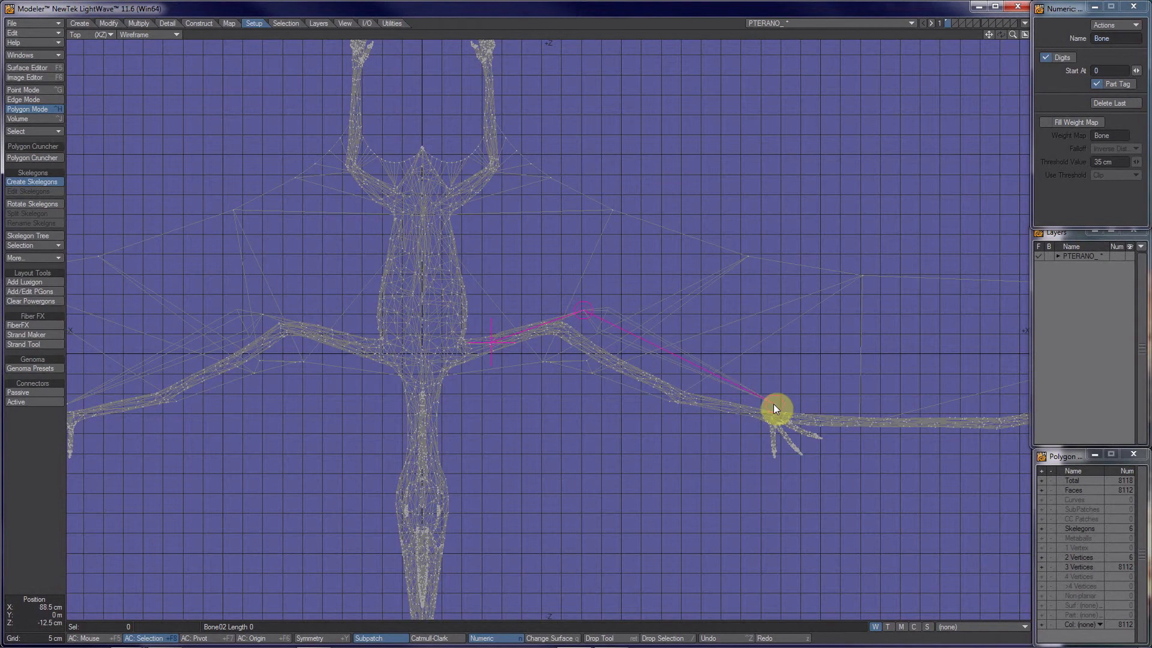
pyautogui.keyDown('alt'); pyautogui.moveTo(821, 440); pyautogui.dragTo(321, 523); pyautogui.keyUp('alt')
pyautogui.moveTo(923, 376); pyautogui.dragTo(935, 369)
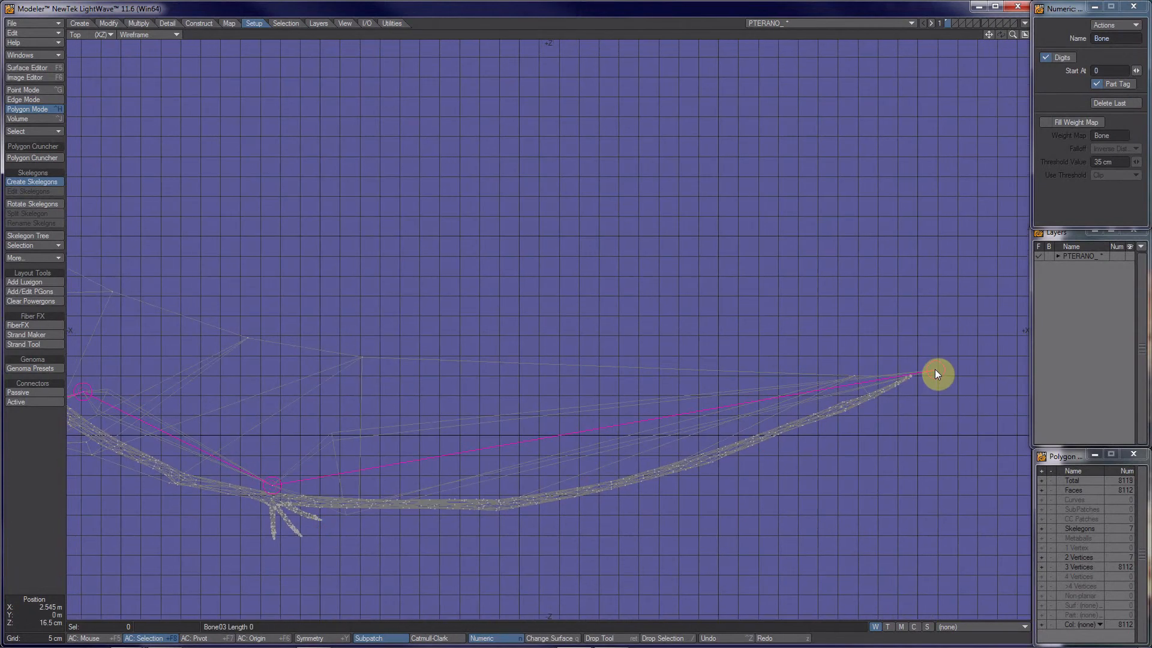
pyautogui.scroll(-3, 775, 473)
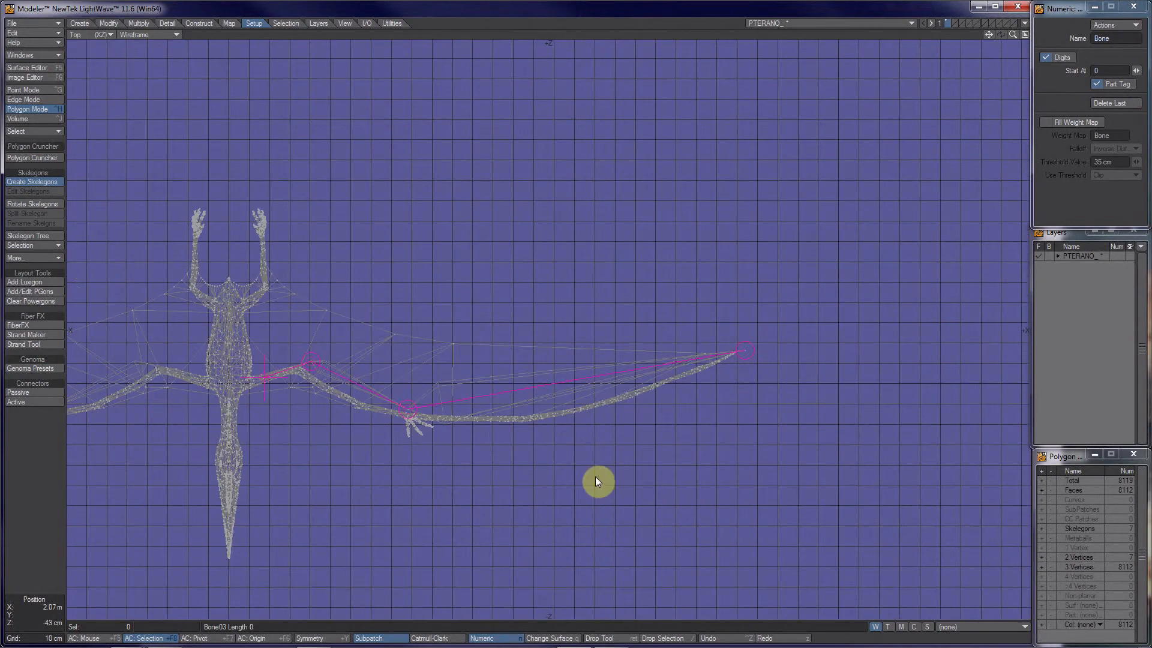
pyautogui.keyDown('alt'); pyautogui.moveTo(387, 473); pyautogui.dragTo(422, 413); pyautogui.keyUp('alt')
pyautogui.keyDown('alt'); pyautogui.moveTo(555, 501); pyautogui.dragTo(162, 466); pyautogui.keyUp('alt')
pyautogui.press('Return')
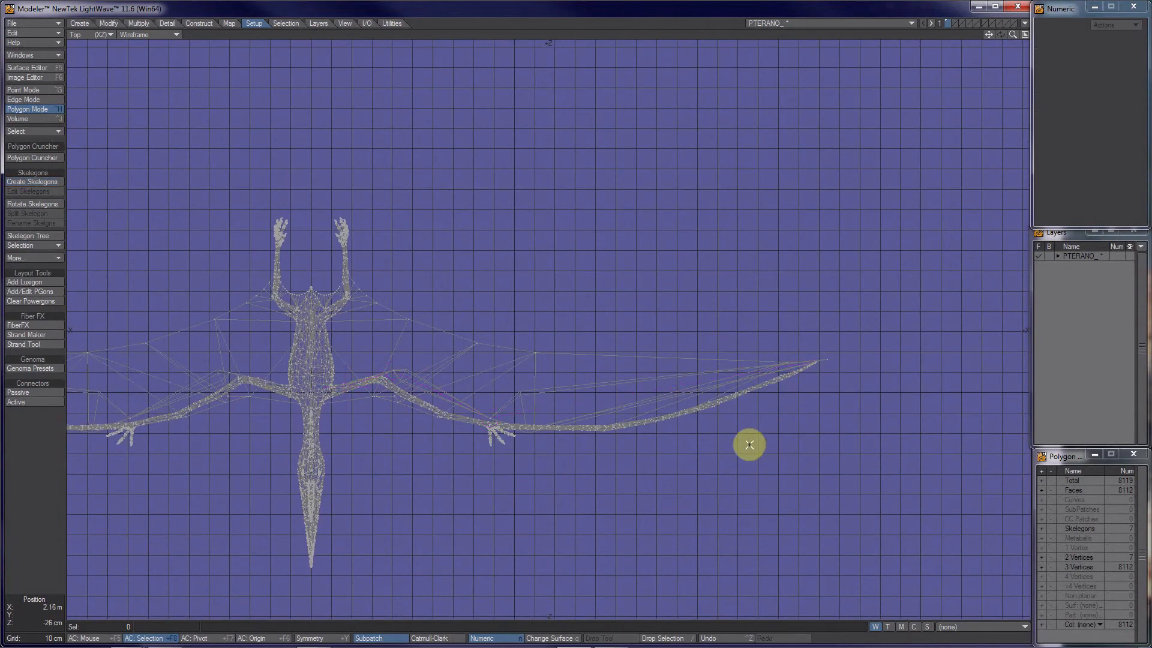
# Restore the four-viewport layout and select the skelegons of both wings in the Back view
pyautogui.keyDown('alt'); pyautogui.moveTo(352, 391); pyautogui.dragTo(584, 334); pyautogui.keyUp('alt')
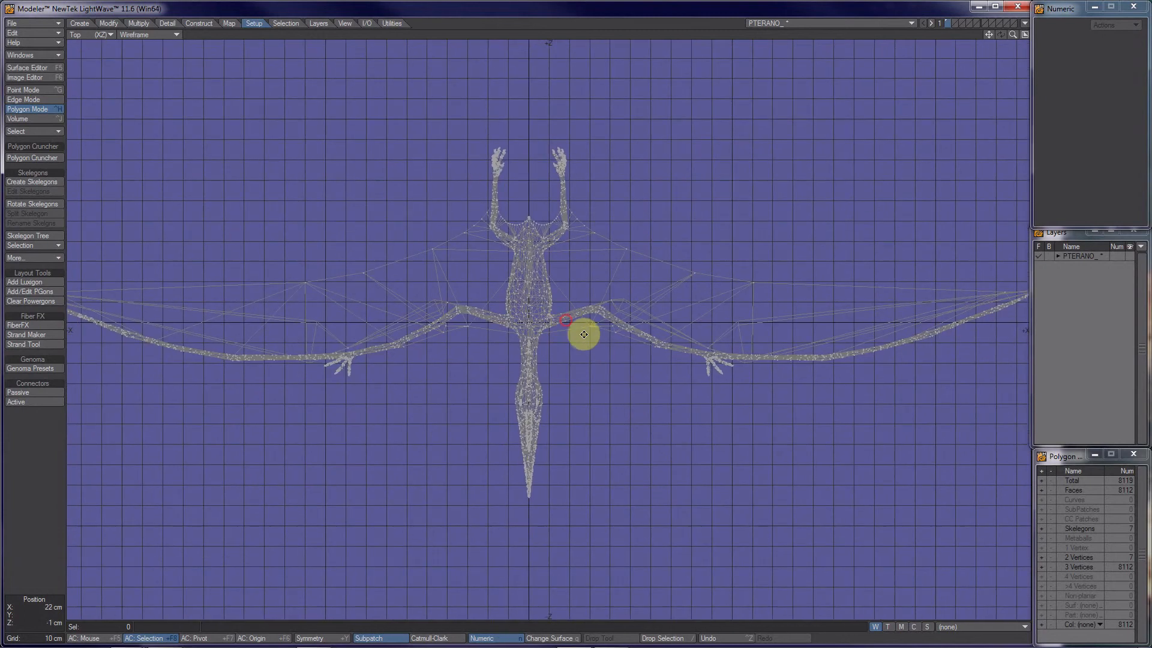
pyautogui.moveTo(510, 436)
pyautogui.keyDown('alt'); pyautogui.mouseDown()
pyautogui.moveTo(486, 495)
pyautogui.moveTo(529, 445)
pyautogui.mouseUp(); pyautogui.keyUp('alt')
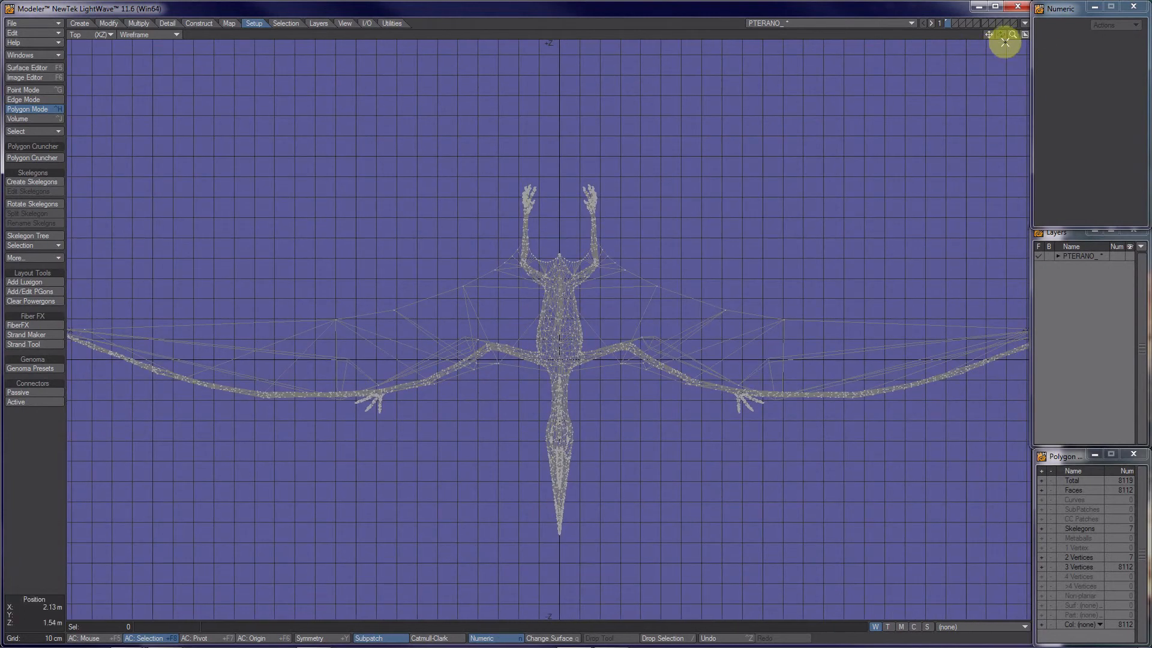
pyautogui.click(1025, 35)
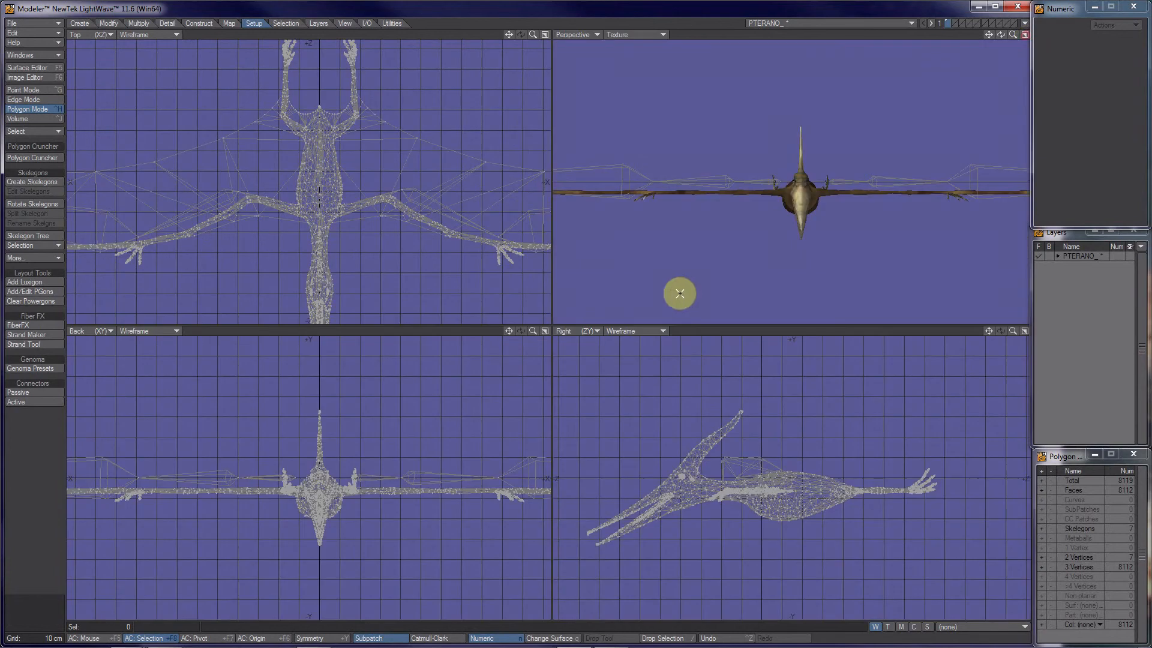
pyautogui.keyDown('alt'); pyautogui.moveTo(805, 298); pyautogui.dragTo(627, 303); pyautogui.keyUp('alt')
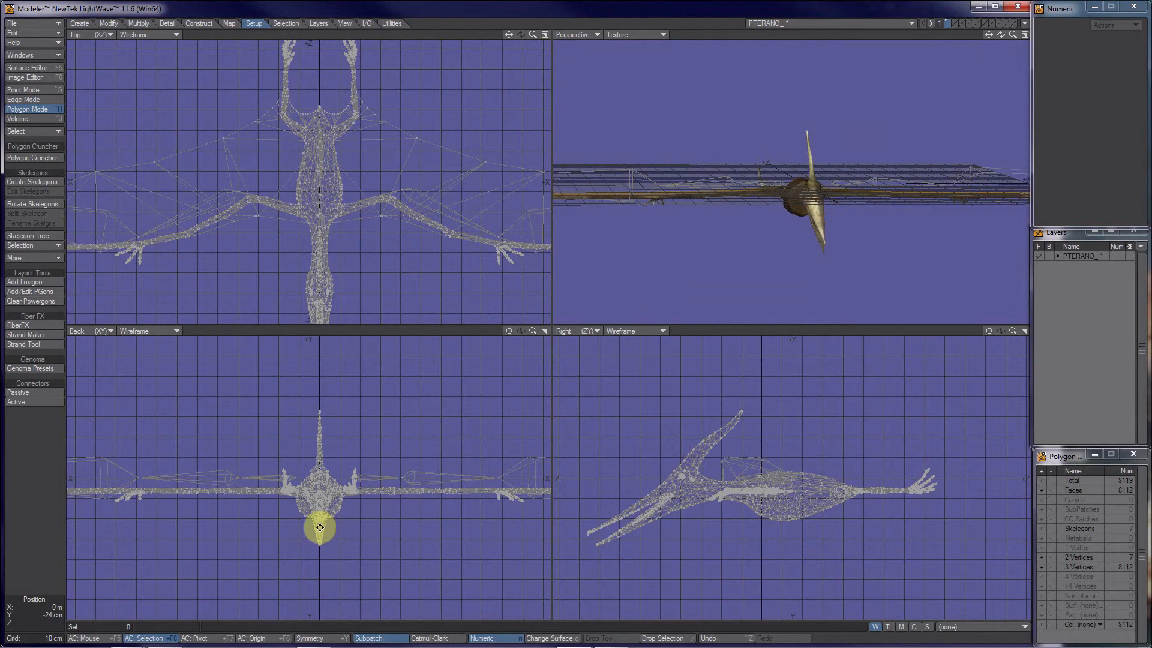
pyautogui.moveTo(381, 479); pyautogui.dragTo(520, 472)
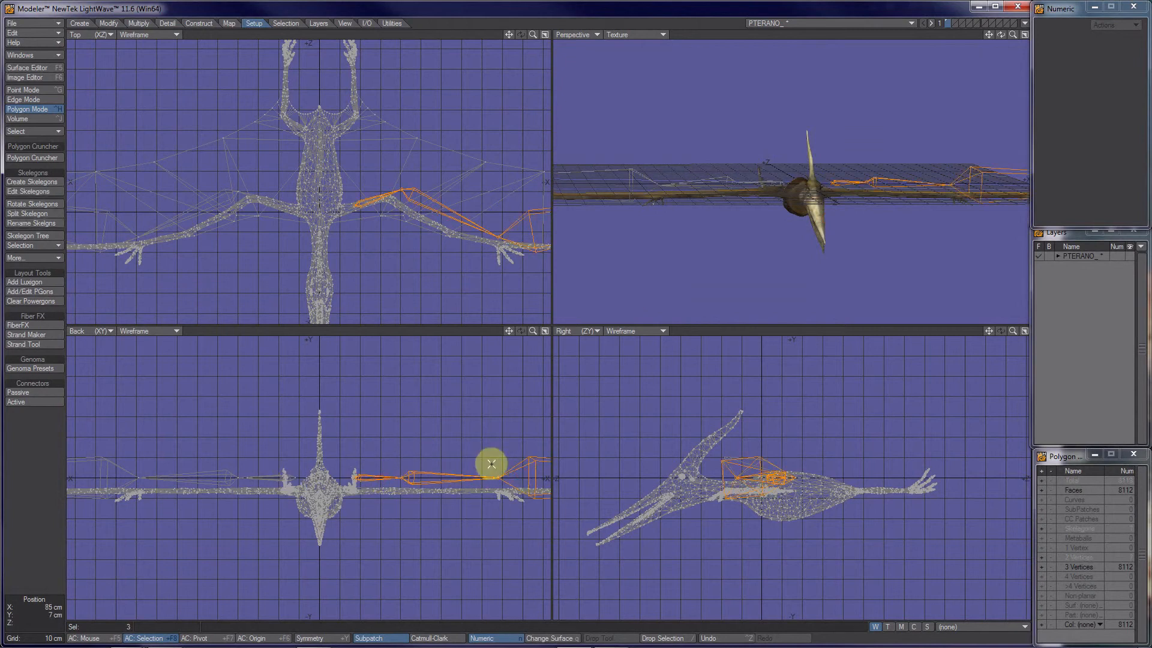
pyautogui.keyDown('alt'); pyautogui.moveTo(229, 534); pyautogui.dragTo(322, 535); pyautogui.keyUp('alt')
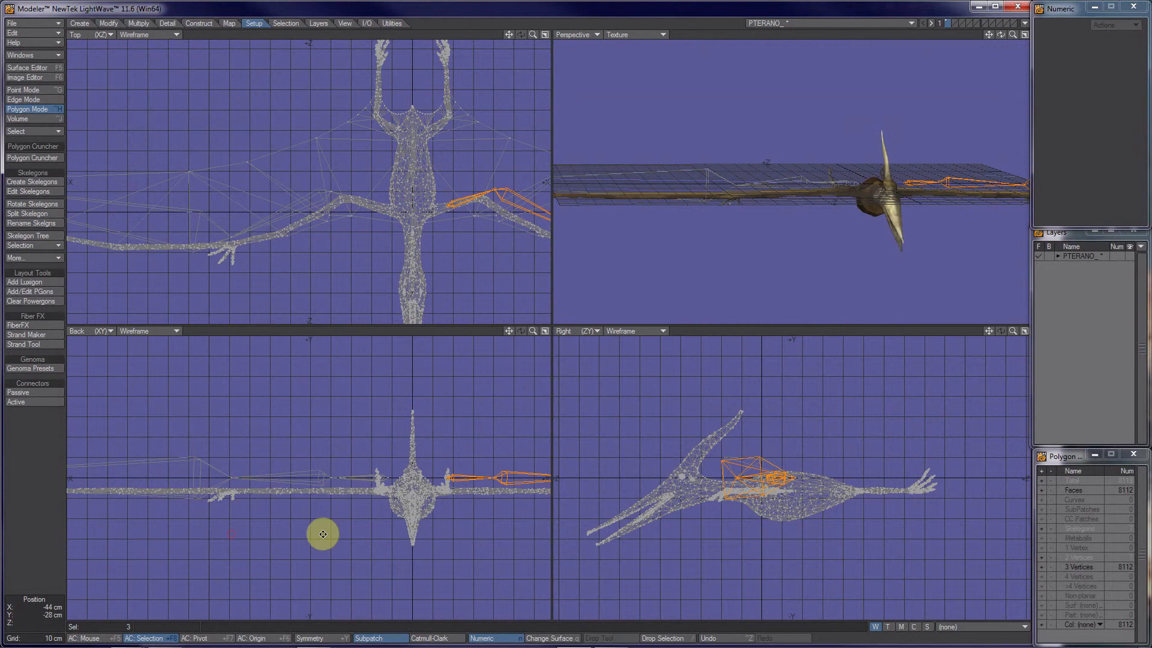
pyautogui.moveTo(350, 480); pyautogui.dragTo(183, 473)
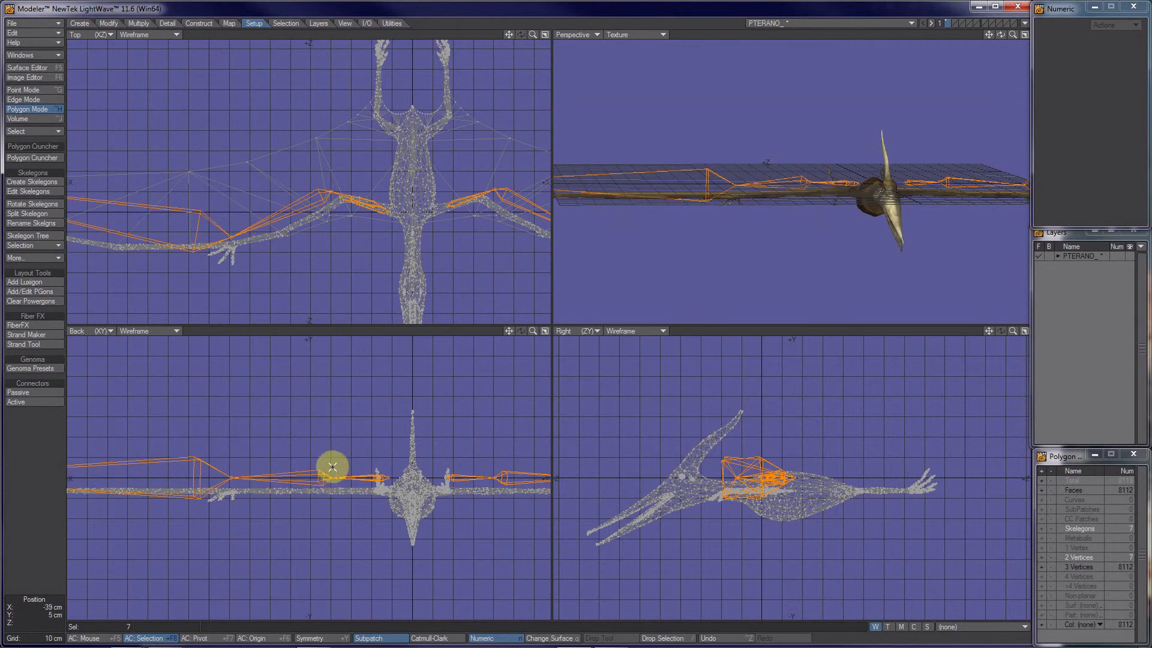
# Move the selected skelegons of both wings down 6 cm in Y so they sit inside the wing mesh
pyautogui.press('t')
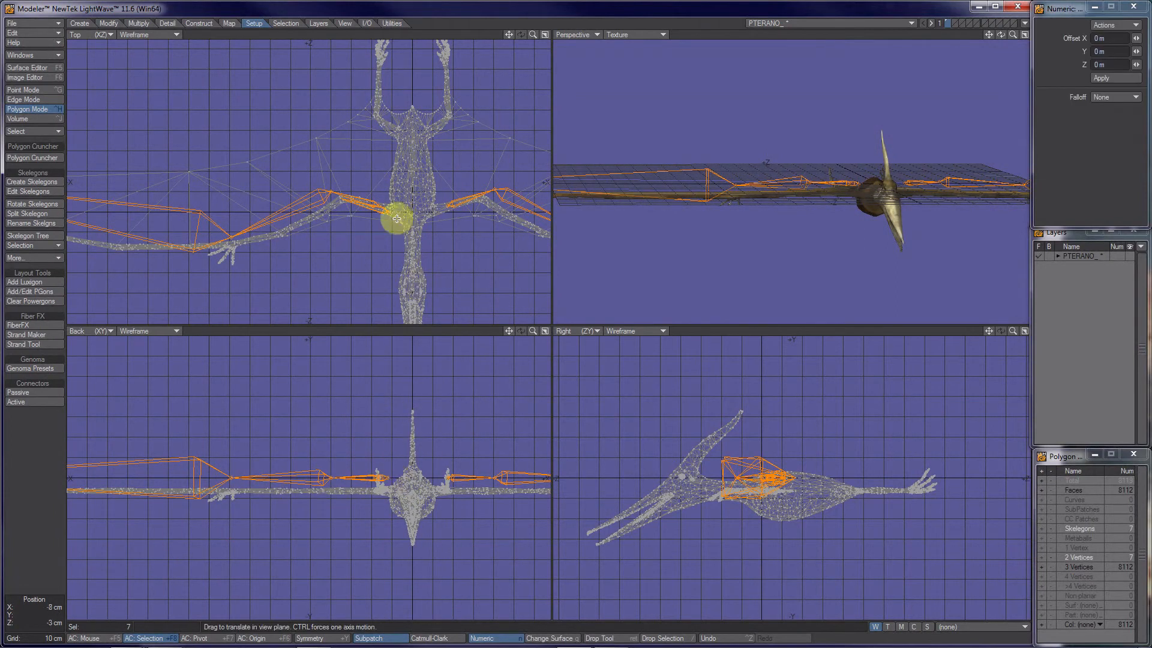
pyautogui.moveTo(422, 469); pyautogui.dragTo(407, 490)
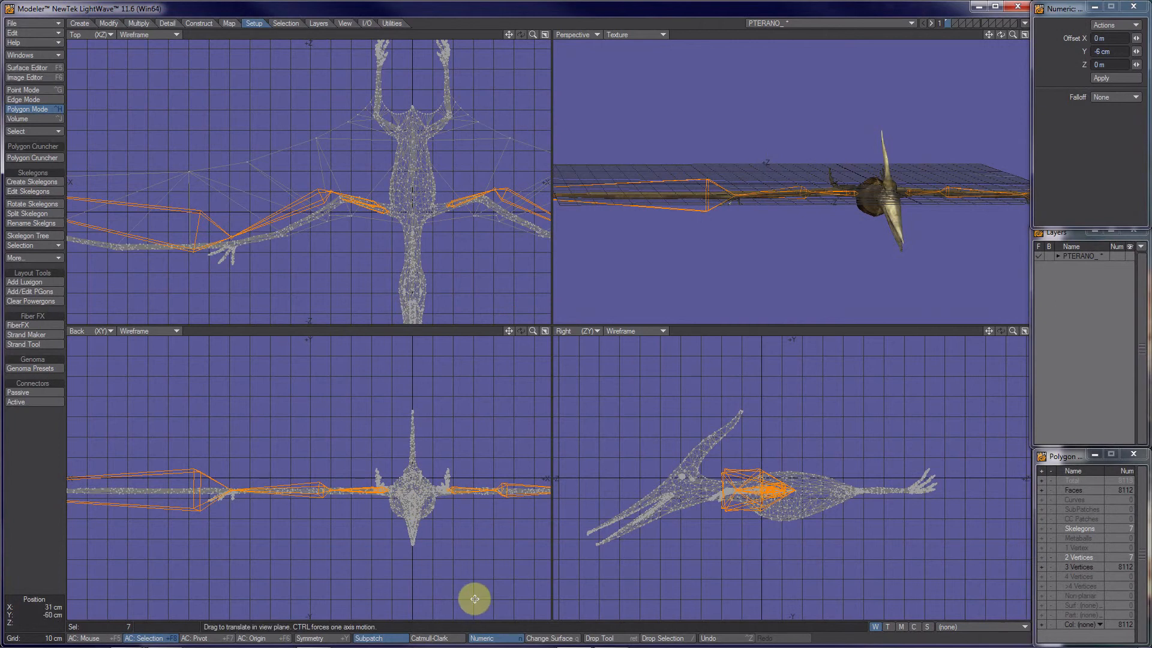
pyautogui.scroll(2, 345, 215)
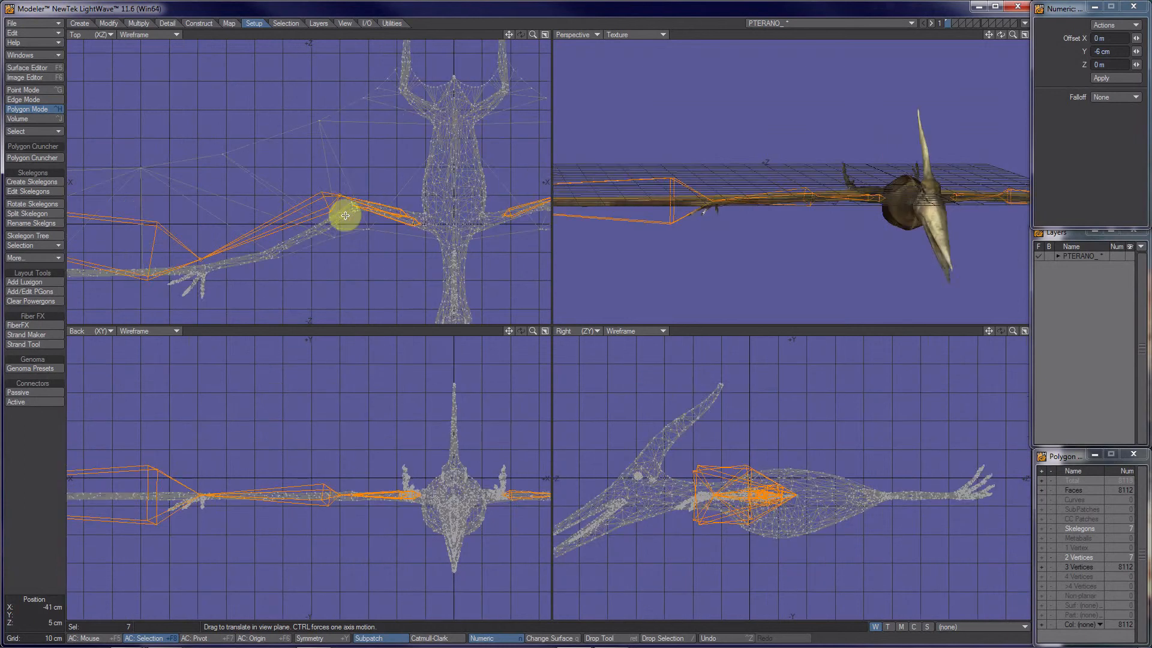
pyautogui.scroll(5, 345, 215)
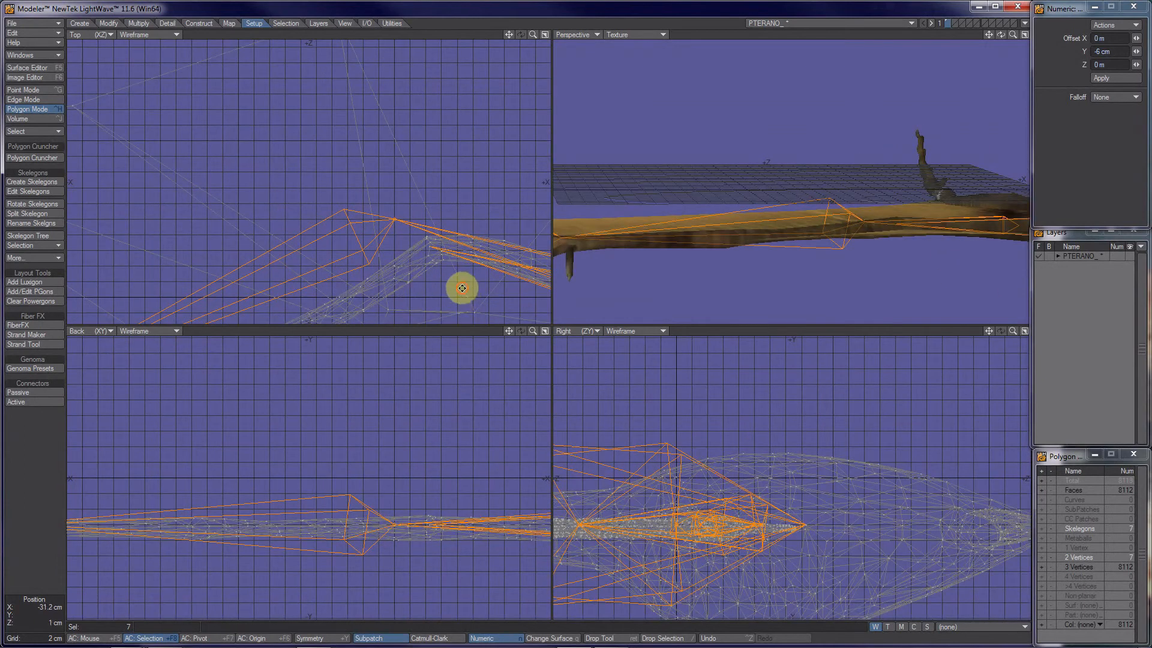
pyautogui.keyDown('alt'); pyautogui.keyDown('shift'); pyautogui.moveTo(461, 288); pyautogui.dragTo(262, 218); pyautogui.keyUp('shift'); pyautogui.keyUp('alt')
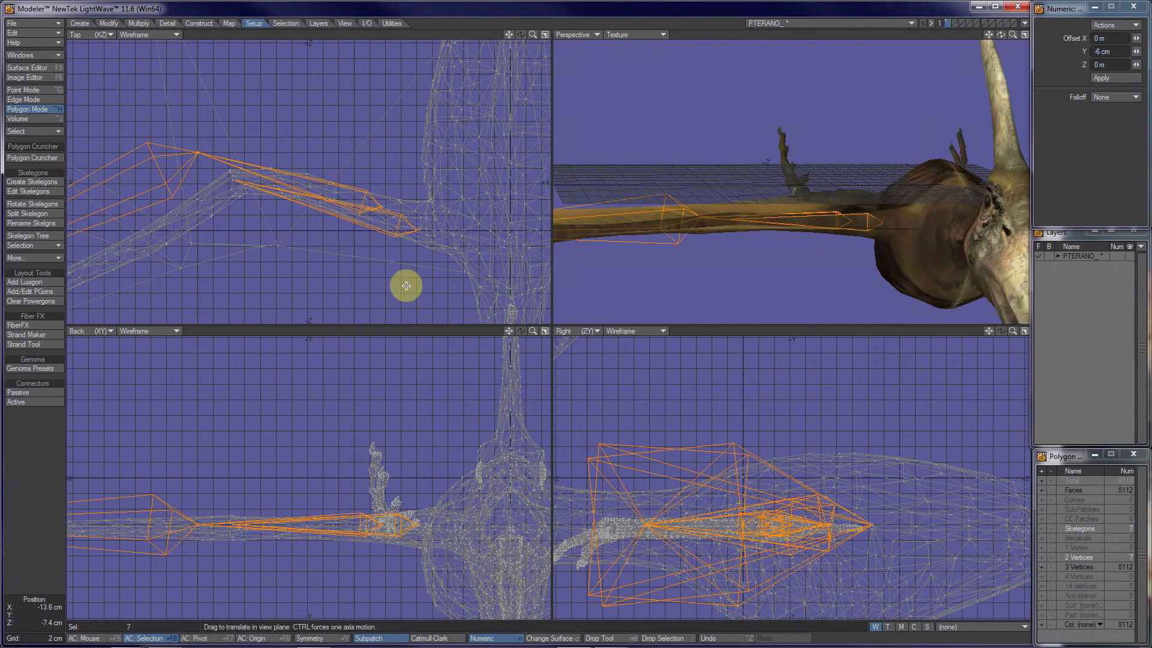
pyautogui.press('space')
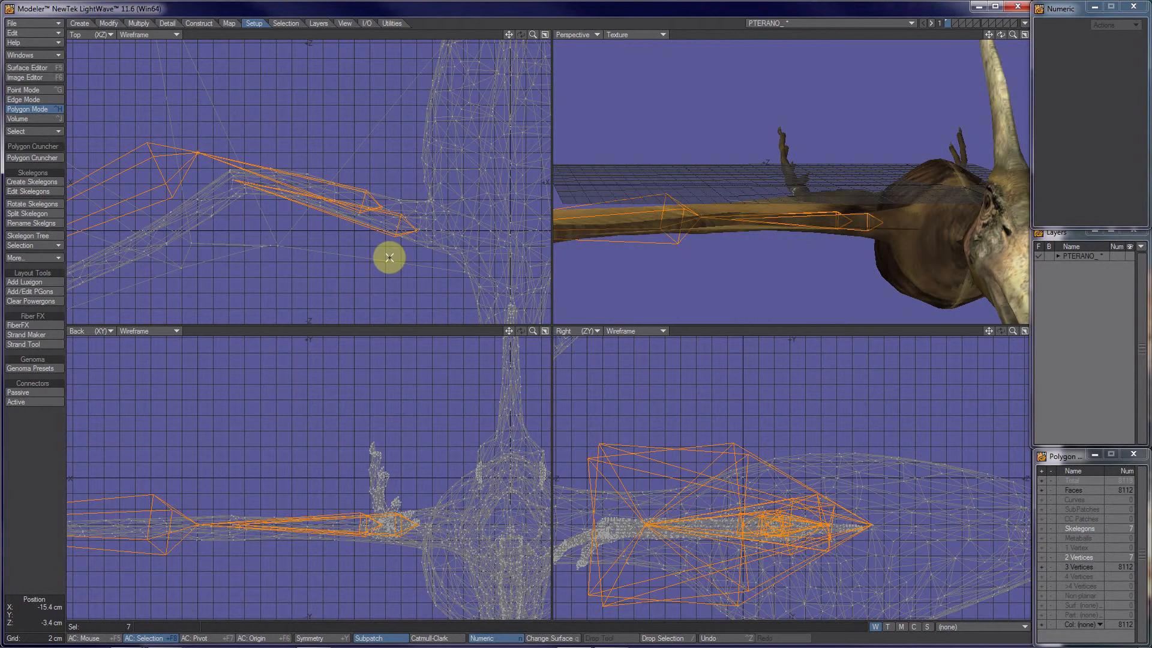
# Deselect all other skelegons on both wings and delete the duplicate skelegon between the negative-X shoulder and elbow
pyautogui.hotkey('ctrl', 'g')
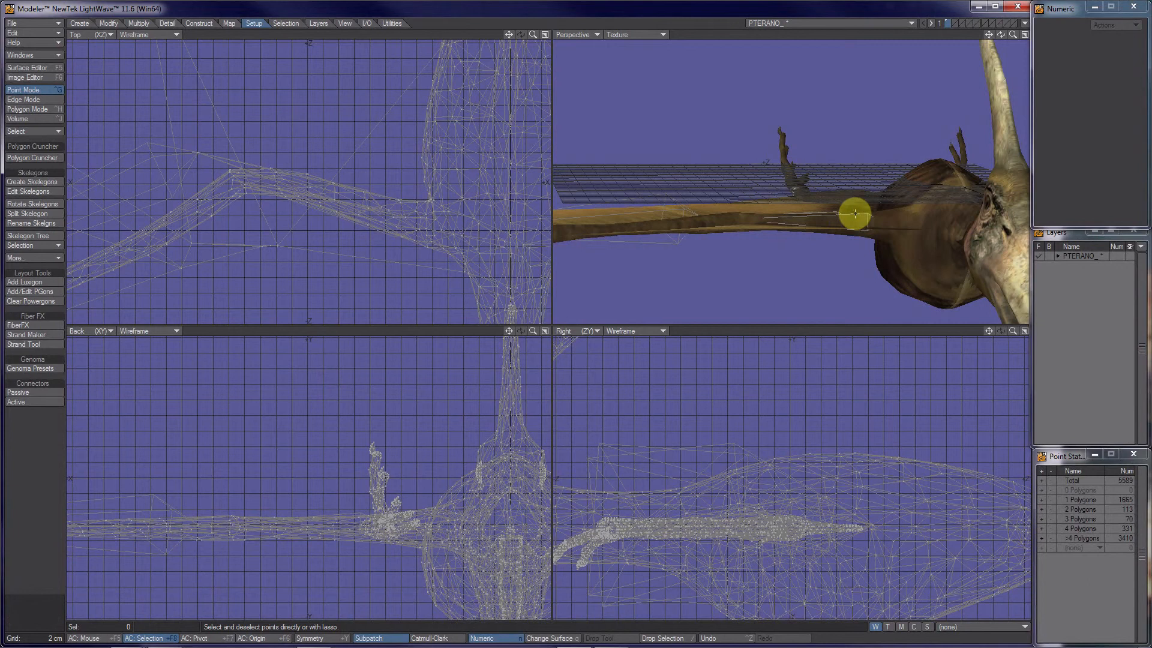
pyautogui.press('space')
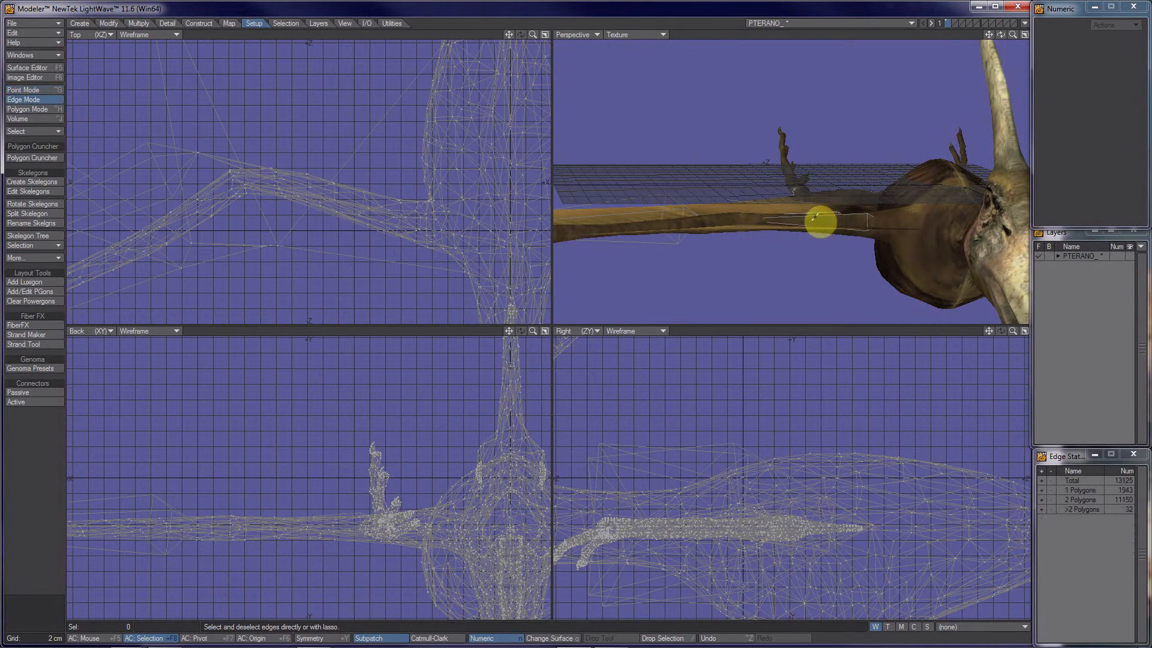
pyautogui.press('space')
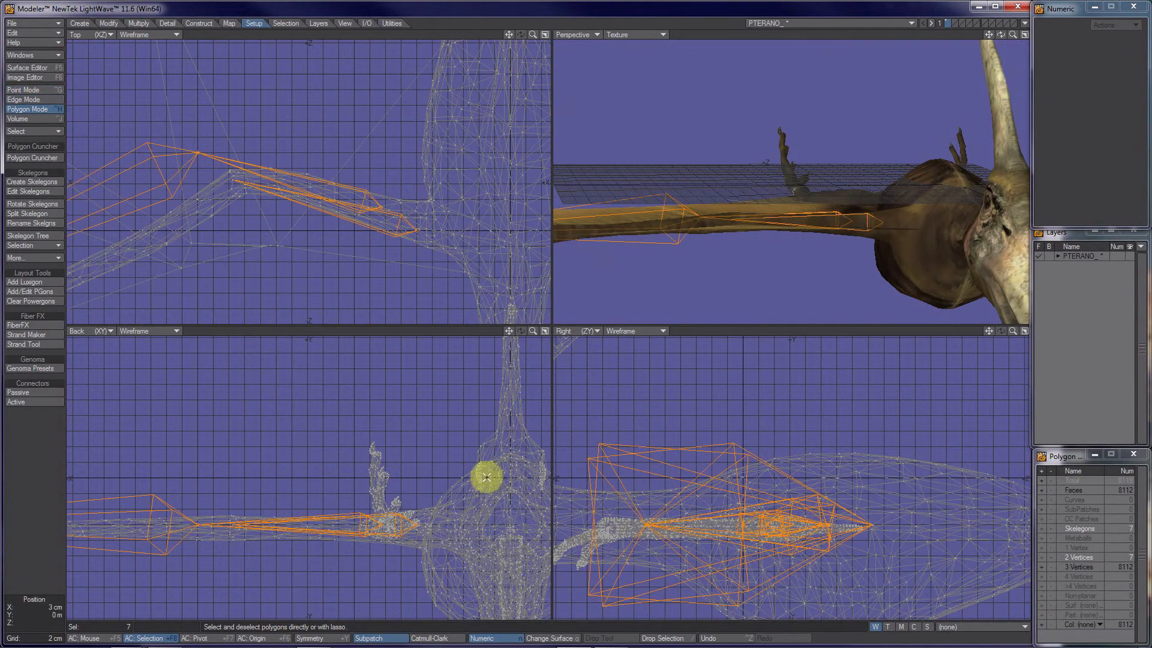
pyautogui.click(378, 197)
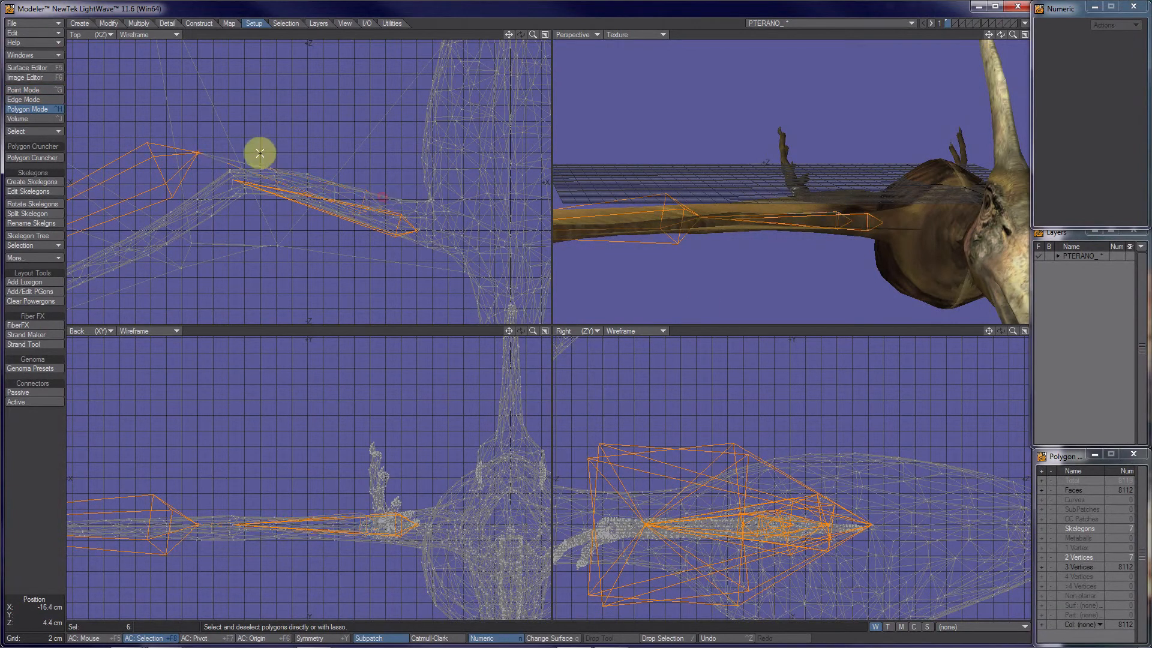
pyautogui.click(136, 195)
pyautogui.click(141, 175)
pyautogui.keyDown('alt'); pyautogui.moveTo(142, 275); pyautogui.dragTo(538, 216); pyautogui.keyUp('alt')
pyautogui.click(156, 240)
pyautogui.keyDown('alt'); pyautogui.moveTo(461, 264); pyautogui.dragTo(0, 292); pyautogui.keyUp('alt')
pyautogui.press(',')
pyautogui.press(',')
pyautogui.press(',')
pyautogui.press(',')
pyautogui.press(',')
pyautogui.press(',')
pyautogui.press(',')
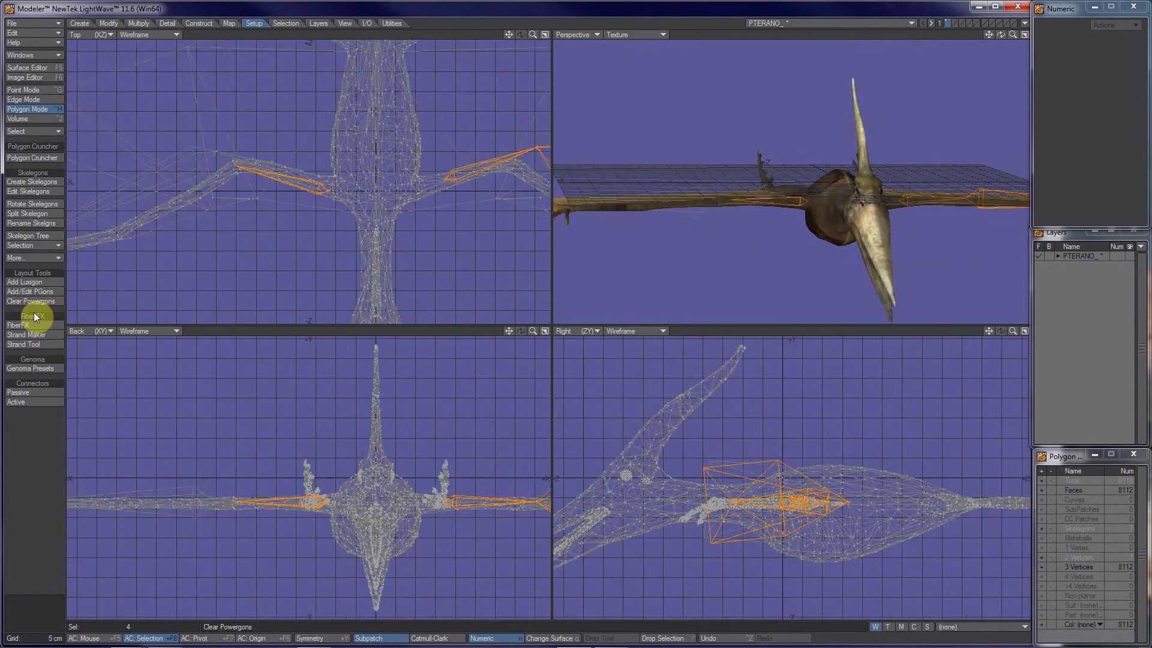
pyautogui.moveTo(451, 269)
pyautogui.mouseDown()
pyautogui.moveTo(527, 183)
pyautogui.moveTo(363, 137)
pyautogui.mouseUp()
pyautogui.moveTo(330, 215); pyautogui.dragTo(484, 249, button='right')
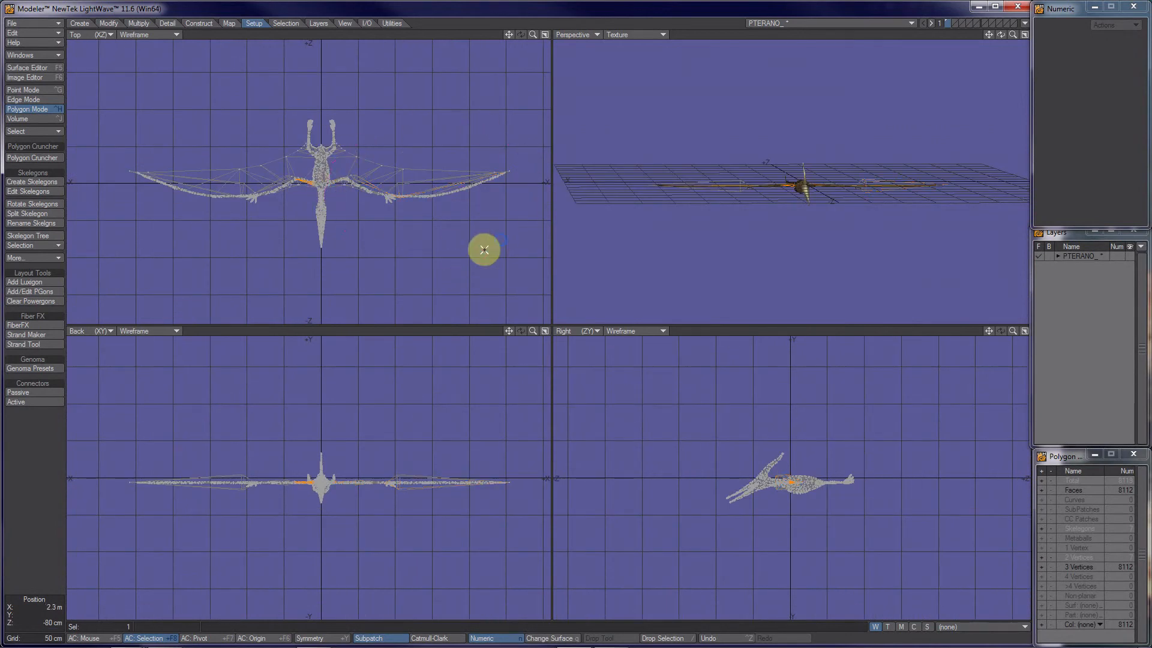
pyautogui.press('.')
pyautogui.press('.')
pyautogui.press('.')
pyautogui.press('.')
pyautogui.press('.')
pyautogui.press('.')
pyautogui.press('.')
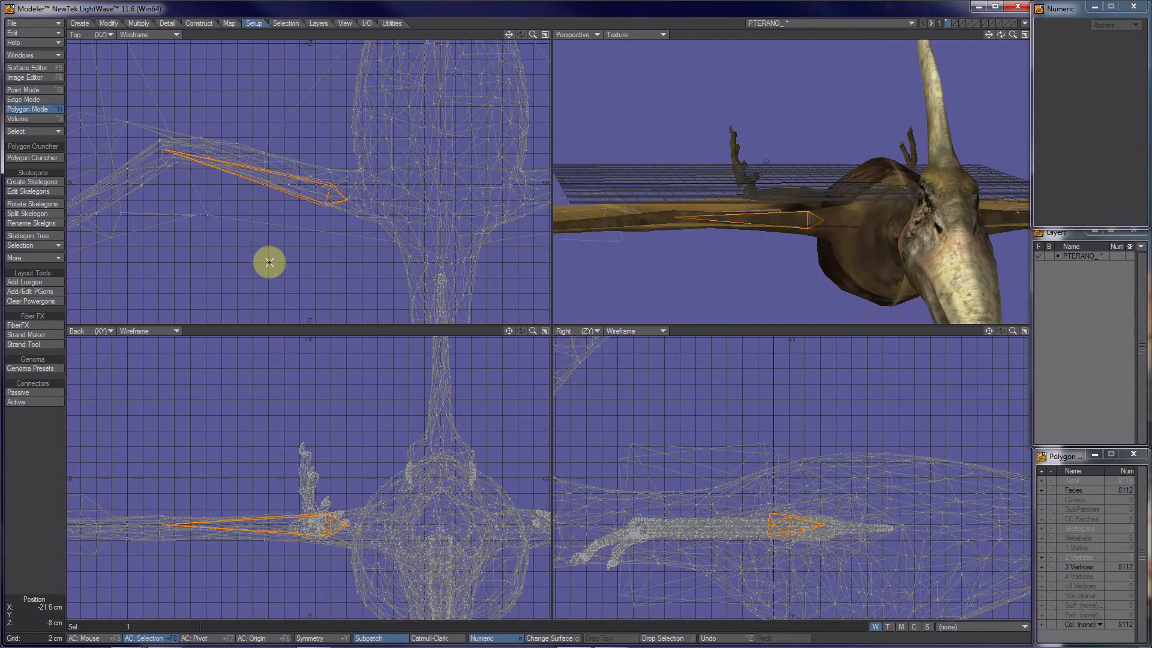
pyautogui.click(366, 283)
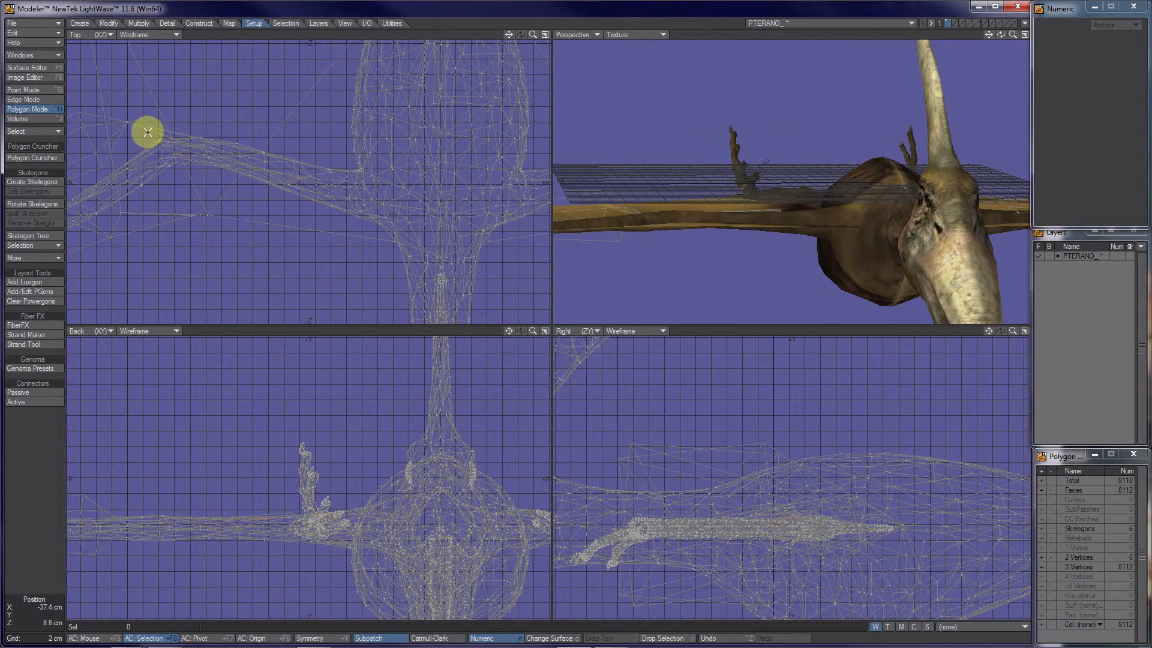
# Select the remaining skelegons of both wings, leaving out mesh polygons, to check the two chains
pyautogui.moveTo(146, 128)
pyautogui.mouseDown()
pyautogui.moveTo(136, 154)
pyautogui.moveTo(165, 177)
pyautogui.mouseUp()
pyautogui.keyDown('alt'); pyautogui.keyDown('shift'); pyautogui.moveTo(191, 283); pyautogui.dragTo(340, 255); pyautogui.keyUp('shift'); pyautogui.keyUp('alt')
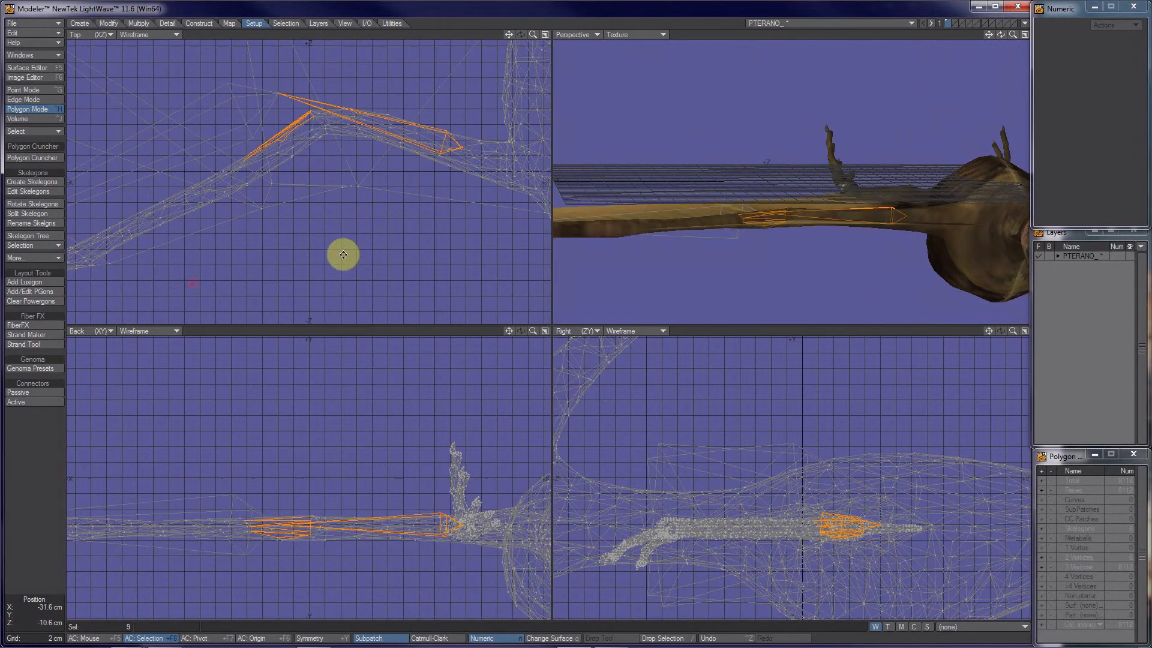
pyautogui.moveTo(282, 99); pyautogui.dragTo(378, 200, button='right')
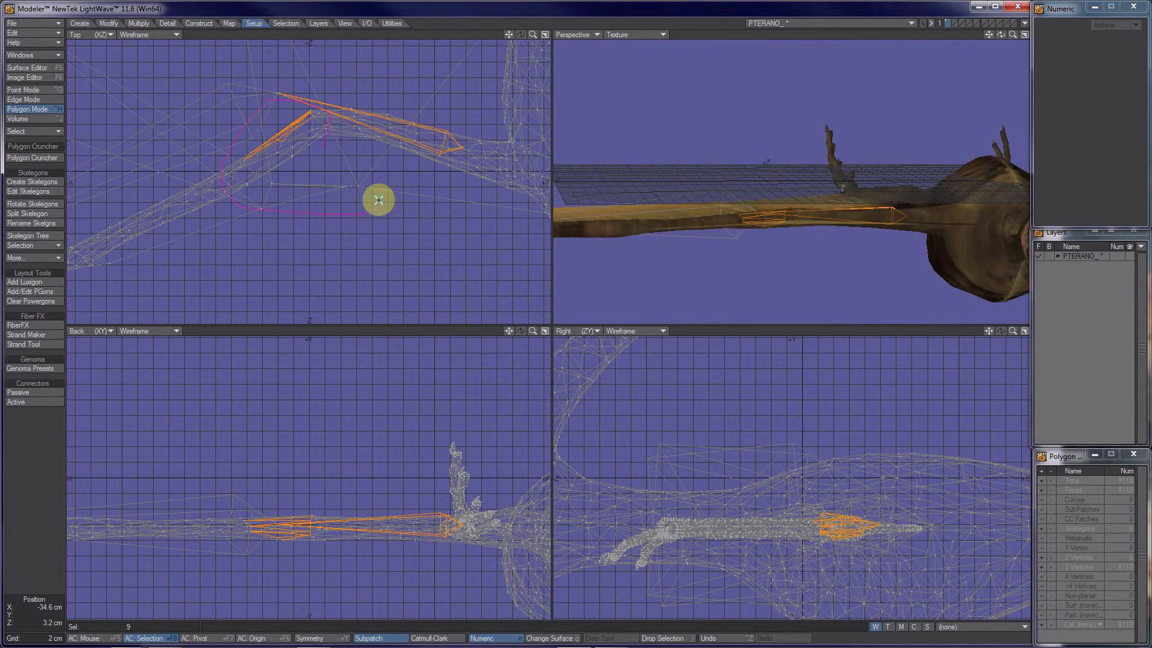
pyautogui.press(',')
pyautogui.press(',')
pyautogui.press(',')
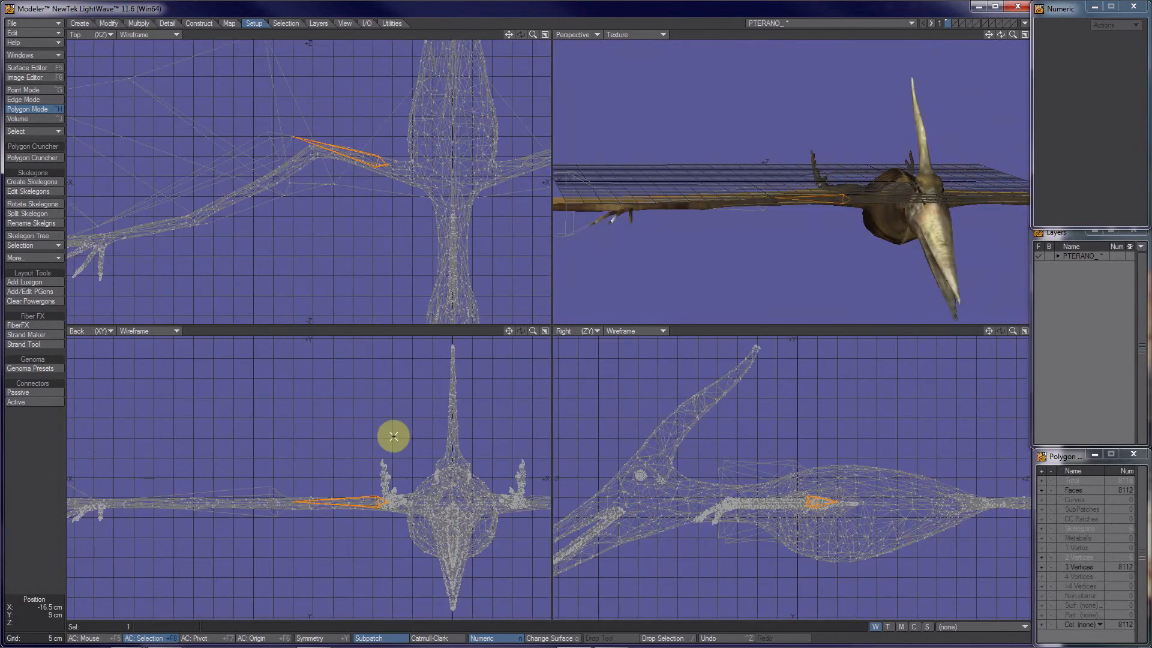
pyautogui.moveTo(307, 150)
pyautogui.mouseDown()
pyautogui.moveTo(276, 146)
pyautogui.moveTo(185, 190)
pyautogui.moveTo(124, 188)
pyautogui.mouseUp()
pyautogui.keyDown('alt'); pyautogui.moveTo(280, 456); pyautogui.dragTo(19, 393); pyautogui.keyUp('alt')
pyautogui.keyDown('alt'); pyautogui.moveTo(248, 415); pyautogui.dragTo(255, 475); pyautogui.keyUp('alt')
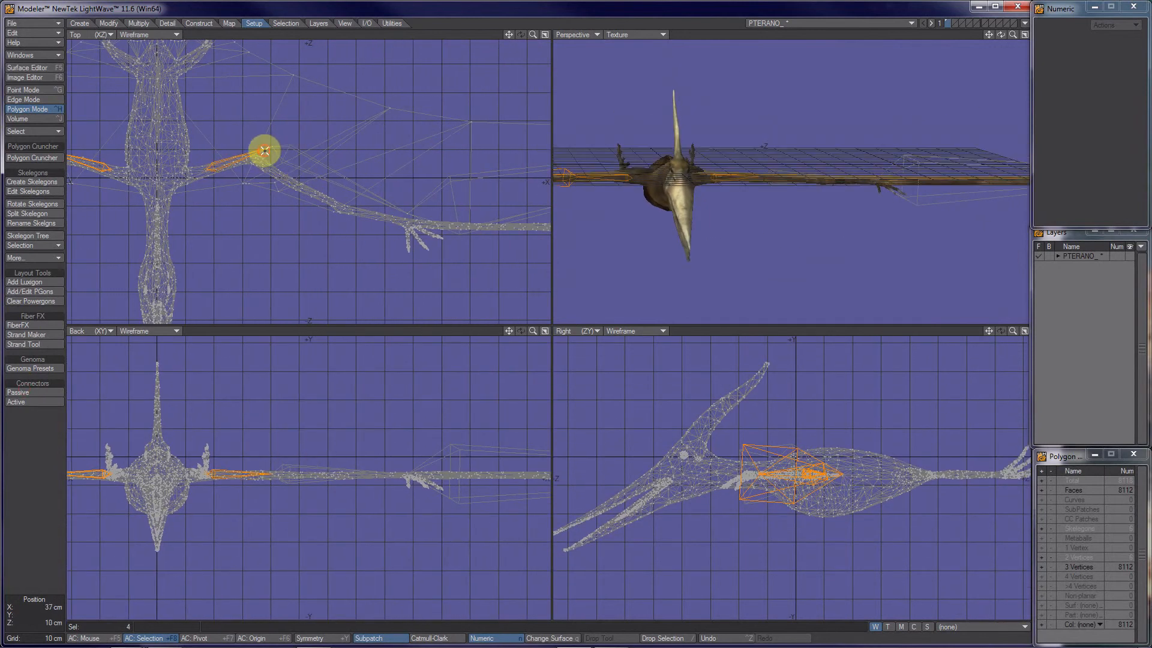
pyautogui.moveTo(292, 151)
pyautogui.mouseDown()
pyautogui.moveTo(276, 152)
pyautogui.moveTo(424, 190)
pyautogui.moveTo(437, 226)
pyautogui.moveTo(237, 273)
pyautogui.moveTo(494, 332)
pyautogui.moveTo(740, 269)
pyautogui.moveTo(845, 324)
pyautogui.moveTo(236, 316)
pyautogui.moveTo(347, 290)
pyautogui.moveTo(296, 560)
pyautogui.mouseUp()
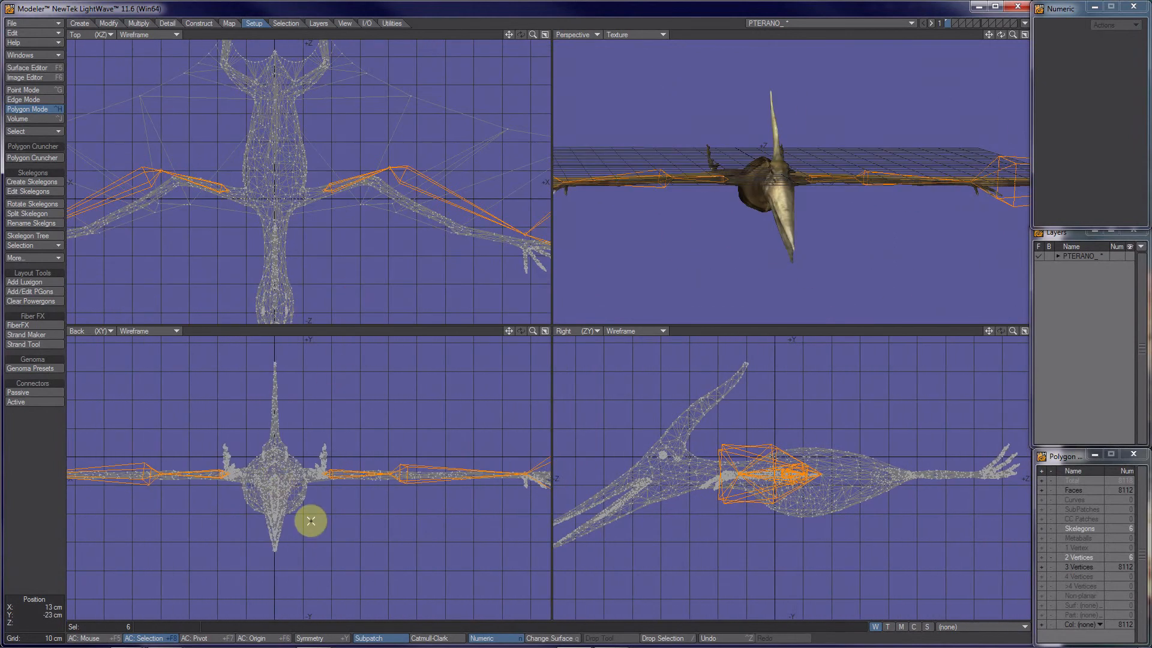
# Clear the selection and center the whole model on the origin
pyautogui.press('/')
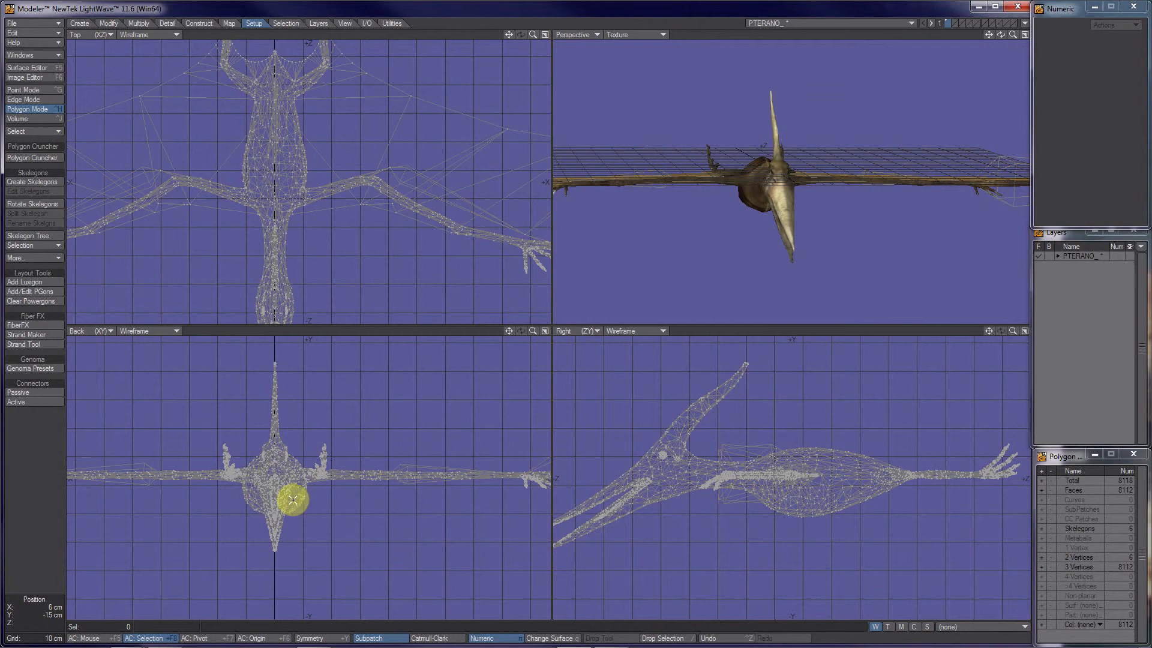
pyautogui.press('F2')
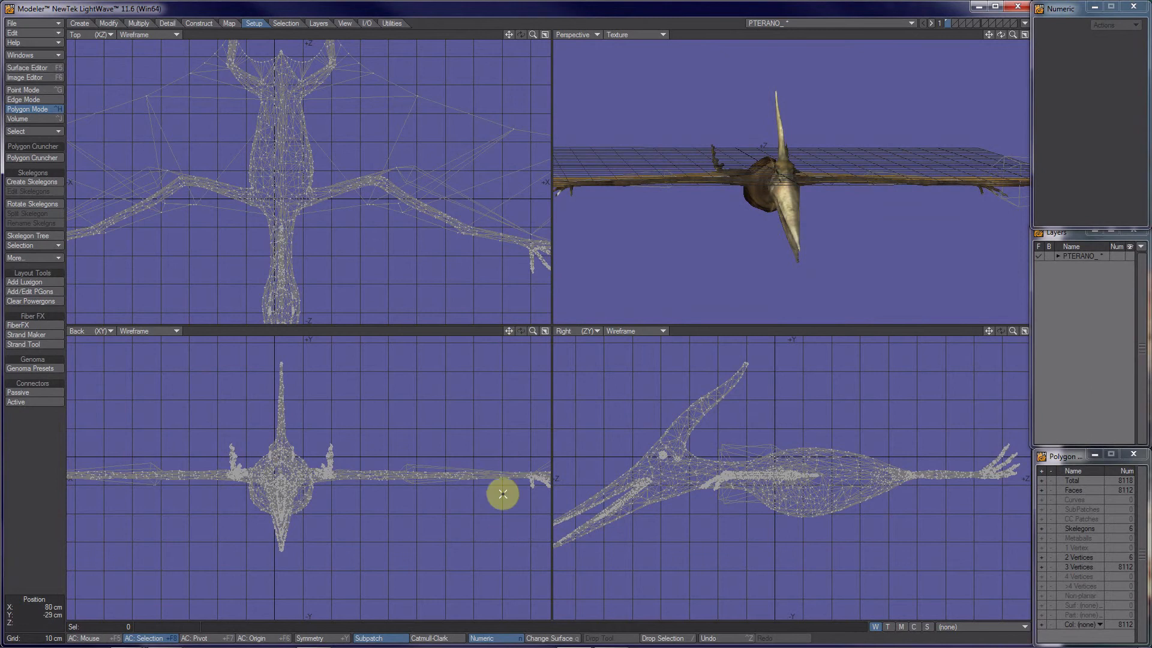
pyautogui.keyDown('alt'); pyautogui.moveTo(814, 198); pyautogui.dragTo(714, 244); pyautogui.keyUp('alt')
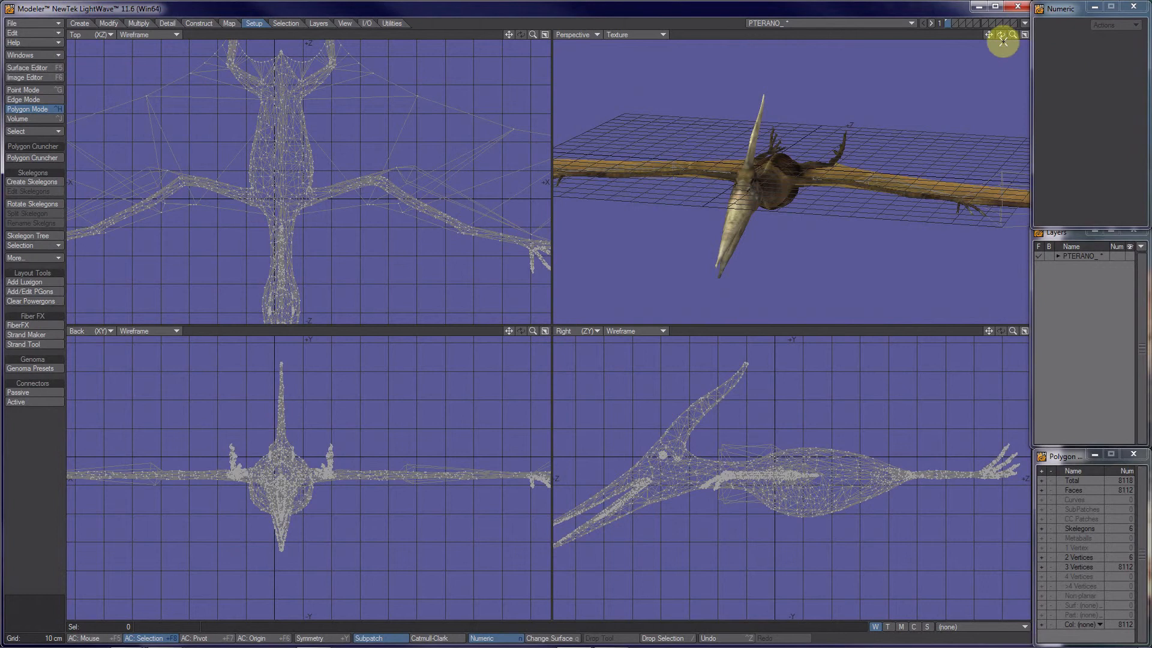
# Save the object through the different-filename option, overwriting the existing PTERANO_ file in the Pterodactyl folder
pyautogui.click(22, 24)
pyautogui.click(35, 87)
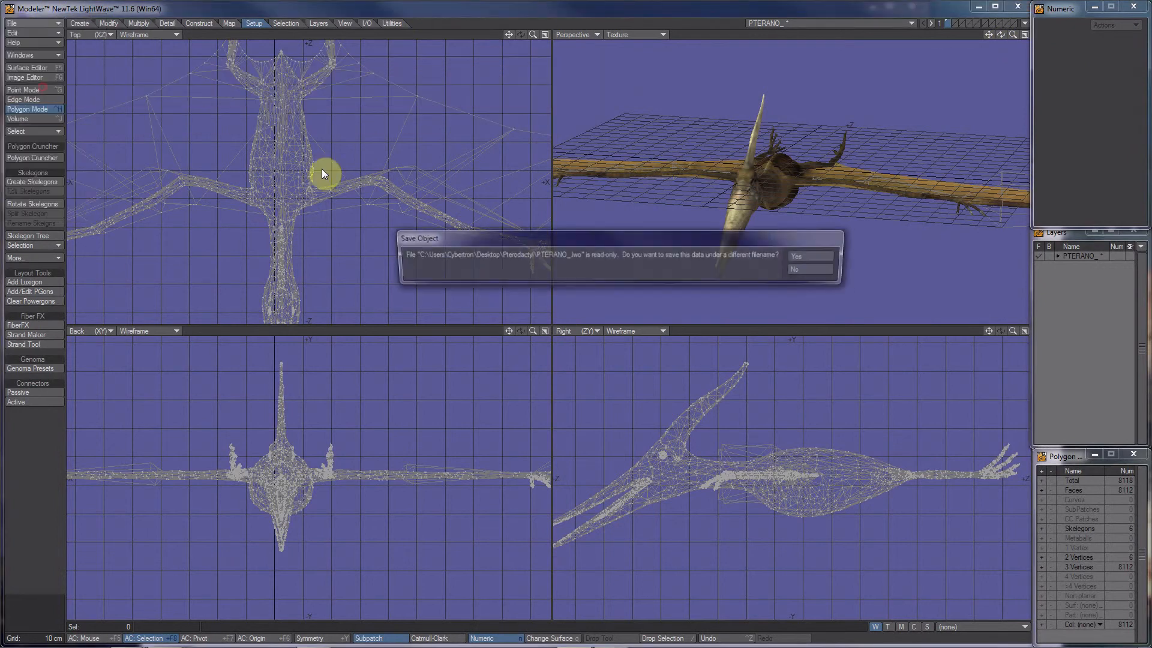
pyautogui.click(807, 258)
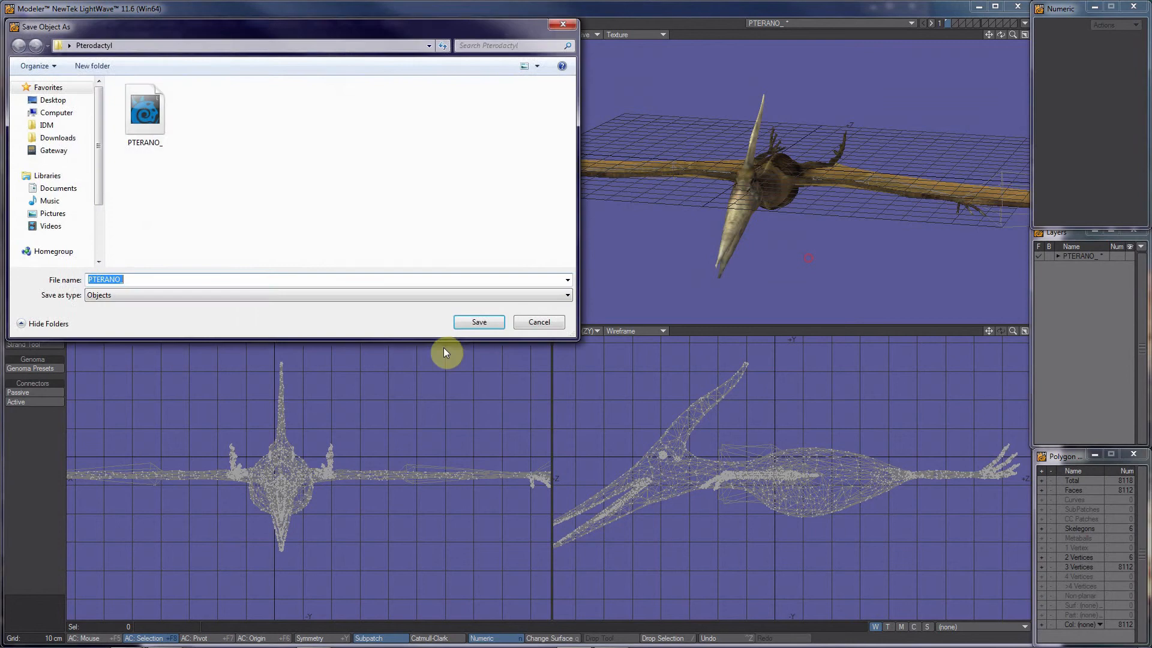
pyautogui.doubleClick(143, 111)
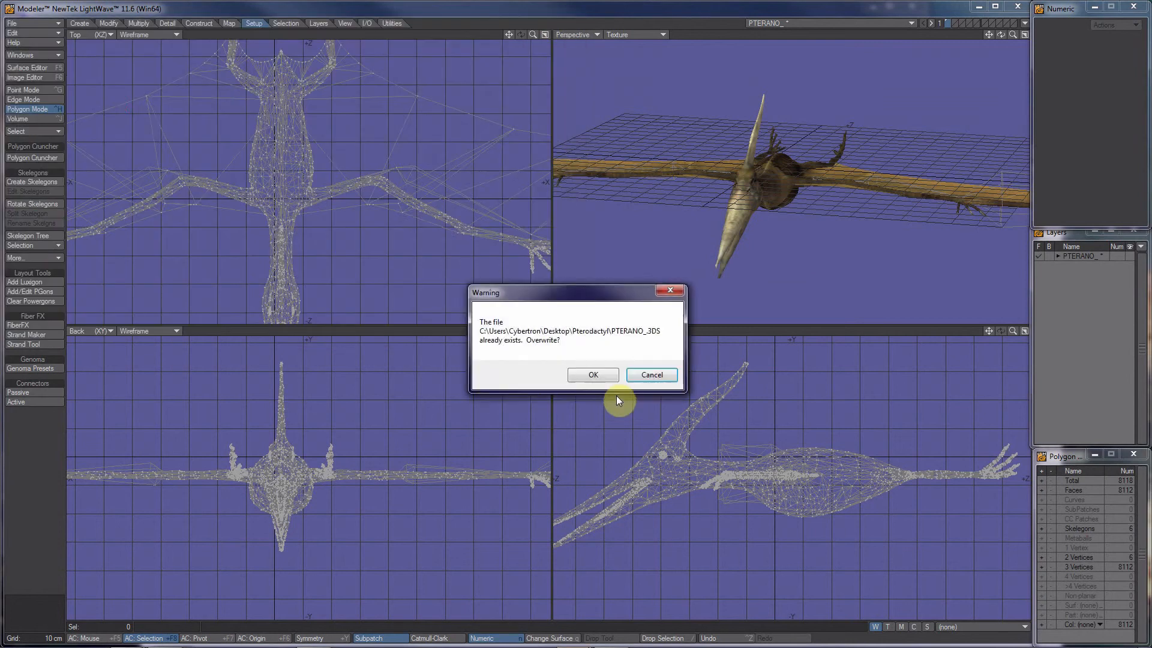
pyautogui.click(589, 377)
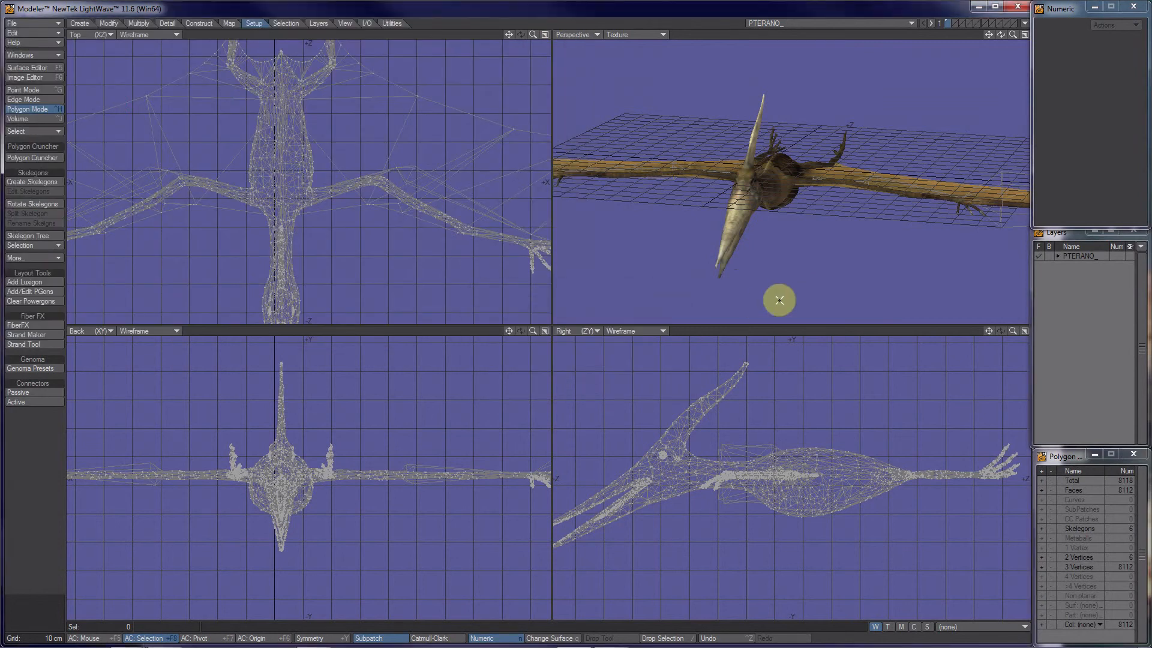
# View the Layout transfer options, switch to Word to review the tutorial outline, and return to LightWave Modeler
pyautogui.click(1024, 23)
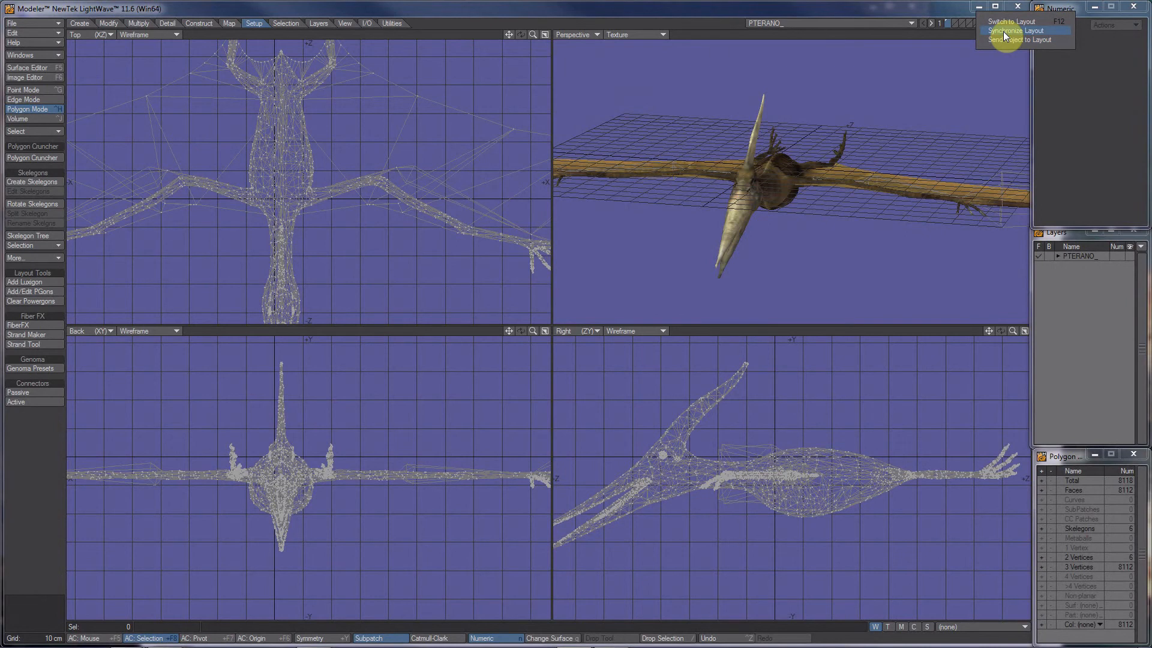
pyautogui.moveTo(243, 645)
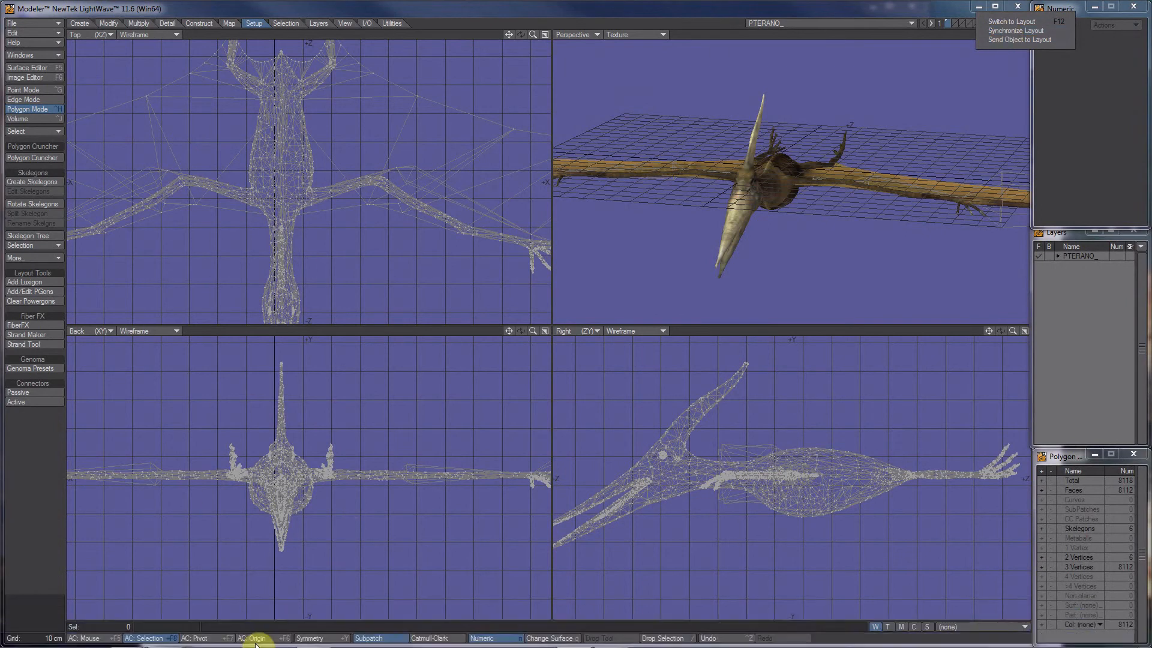
pyautogui.click(123, 614)
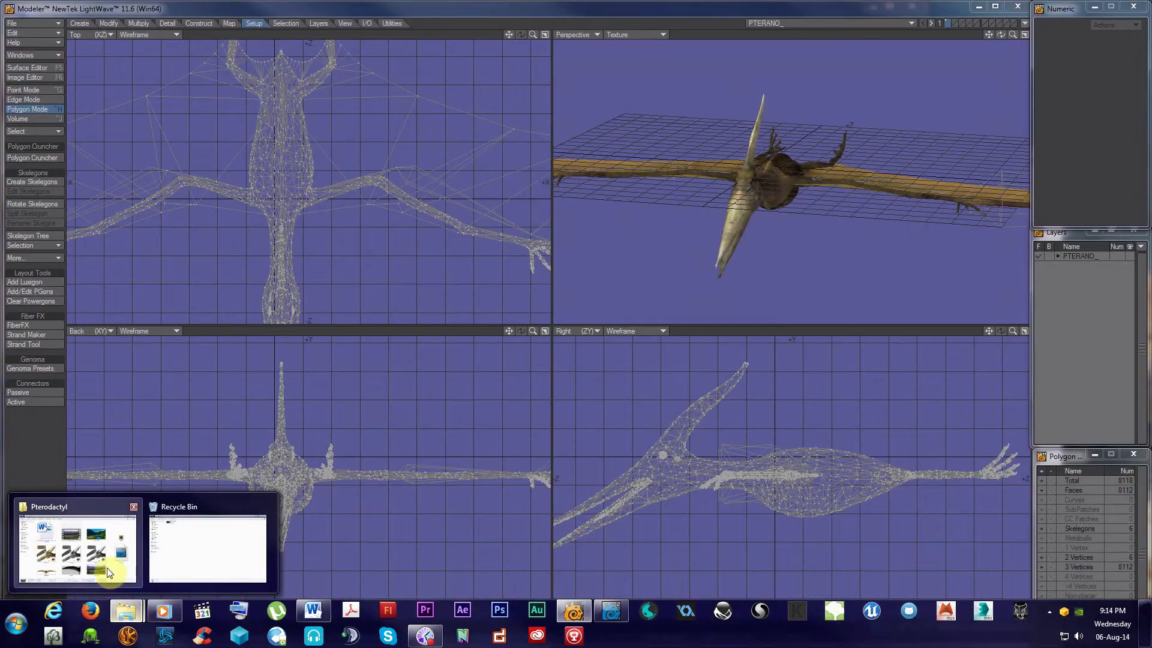
pyautogui.click(312, 611)
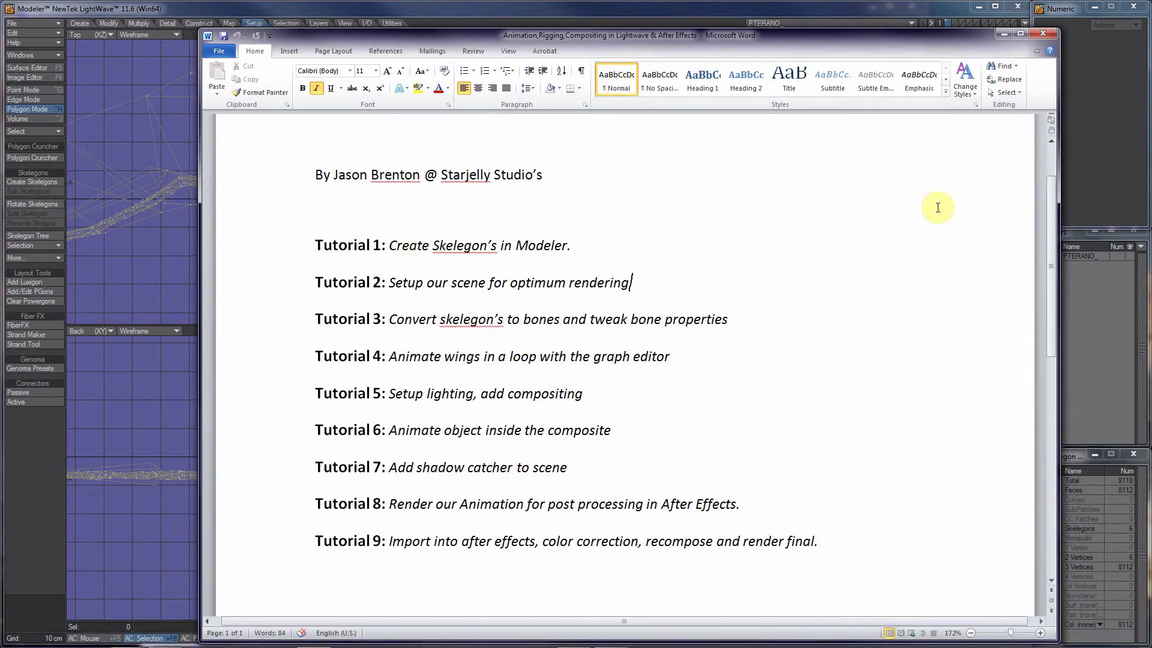
pyautogui.click(1003, 36)
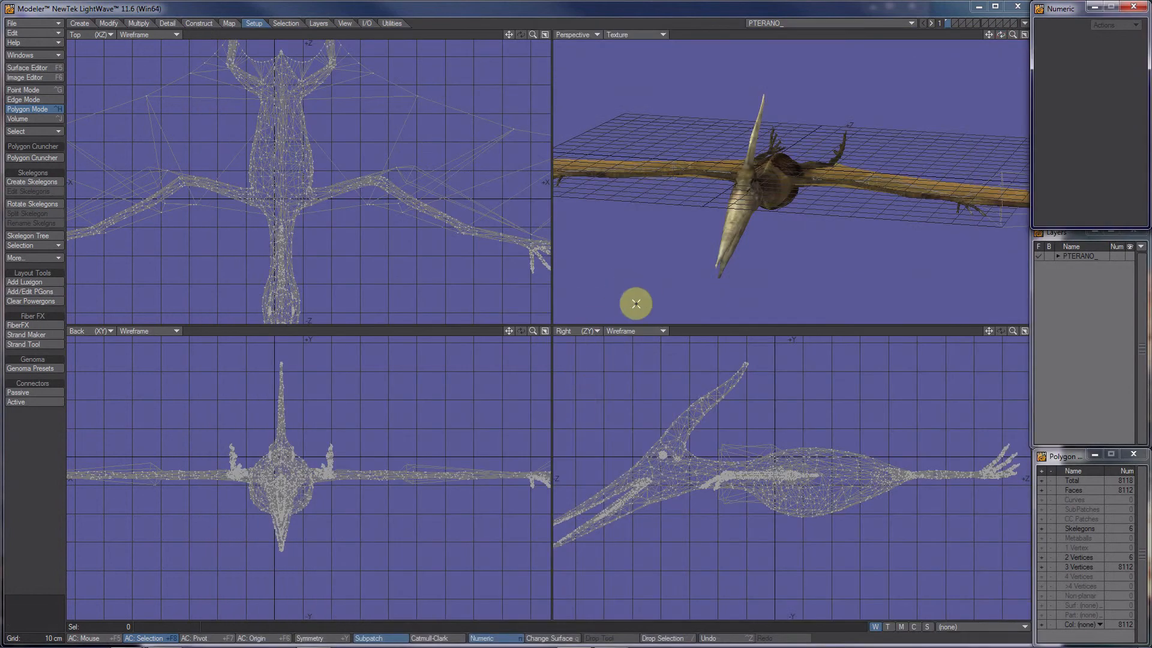
pyautogui.keyDown('alt'); pyautogui.moveTo(835, 225); pyautogui.dragTo(666, 252); pyautogui.keyUp('alt')
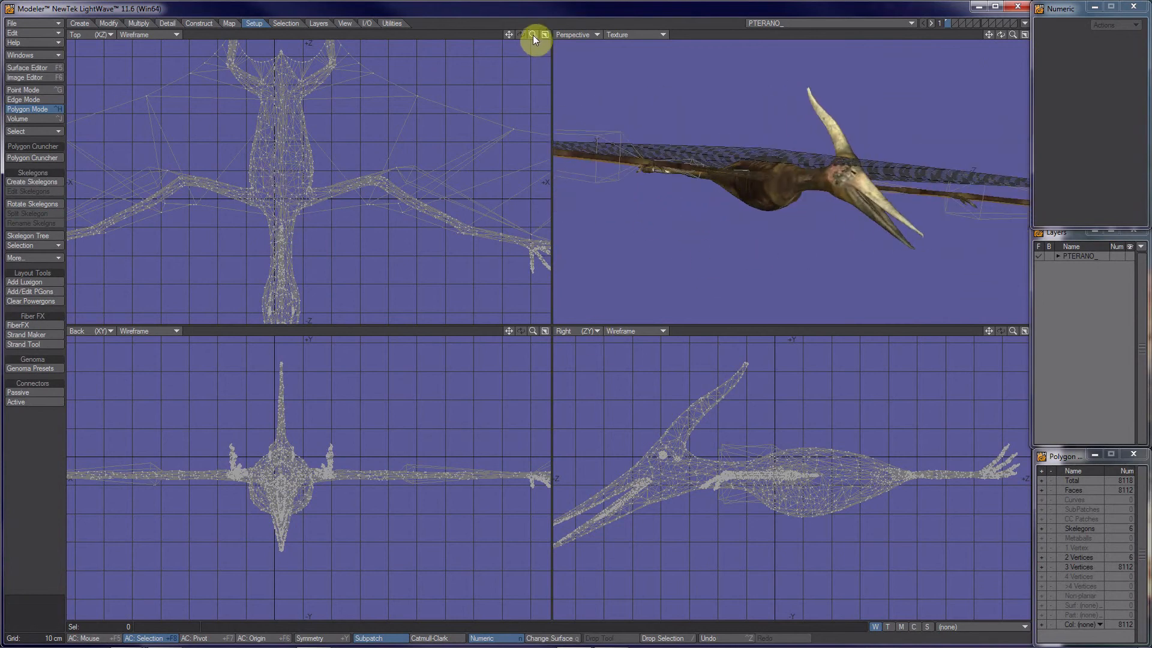
pyautogui.moveTo(534, 39); pyautogui.dragTo(512, 312)
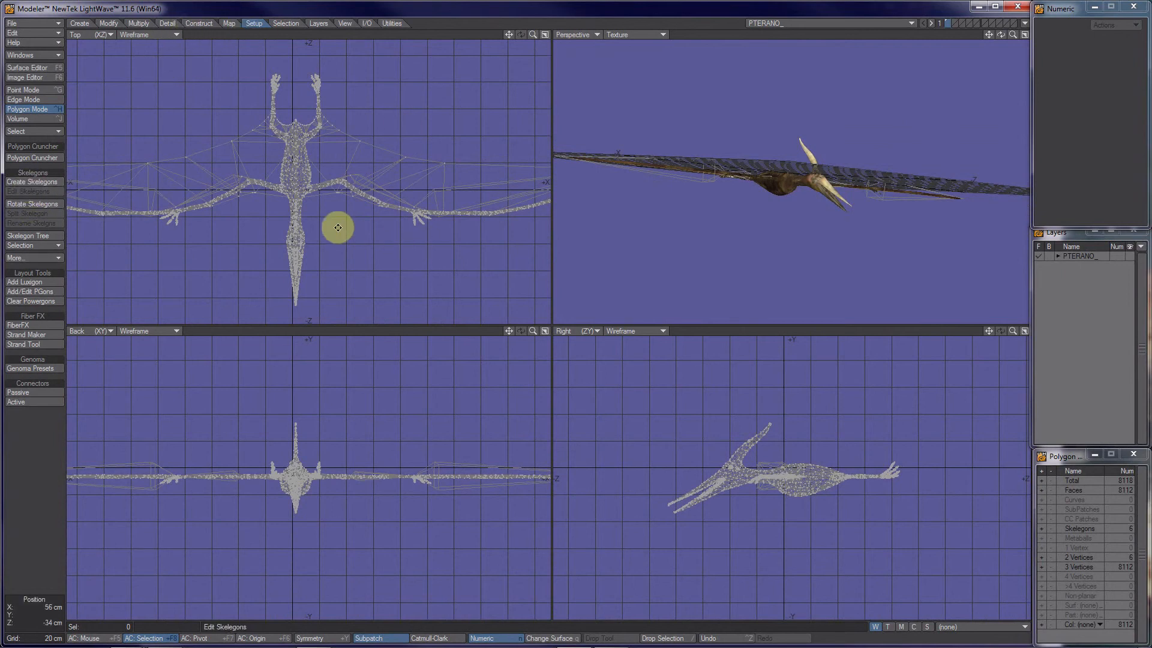
pyautogui.keyDown('alt'); pyautogui.moveTo(334, 223); pyautogui.dragTo(427, 237); pyautogui.keyUp('alt')
pyautogui.moveTo(531, 34); pyautogui.dragTo(471, 153)
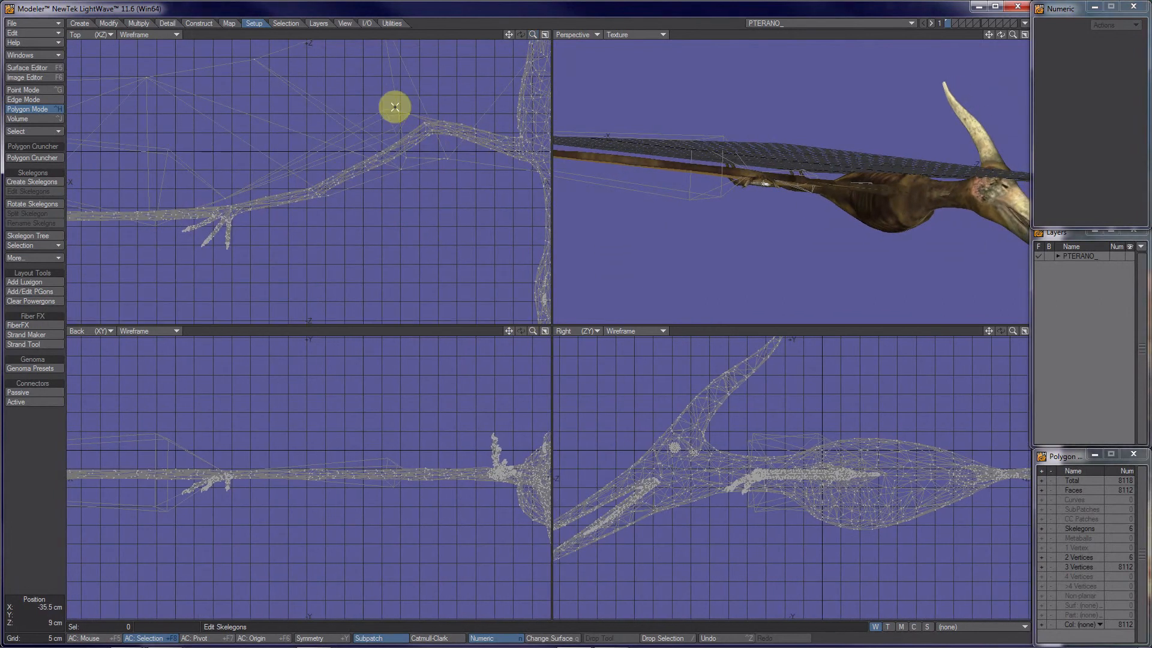
pyautogui.keyDown('alt'); pyautogui.moveTo(186, 214); pyautogui.dragTo(123, 256); pyautogui.keyUp('alt')
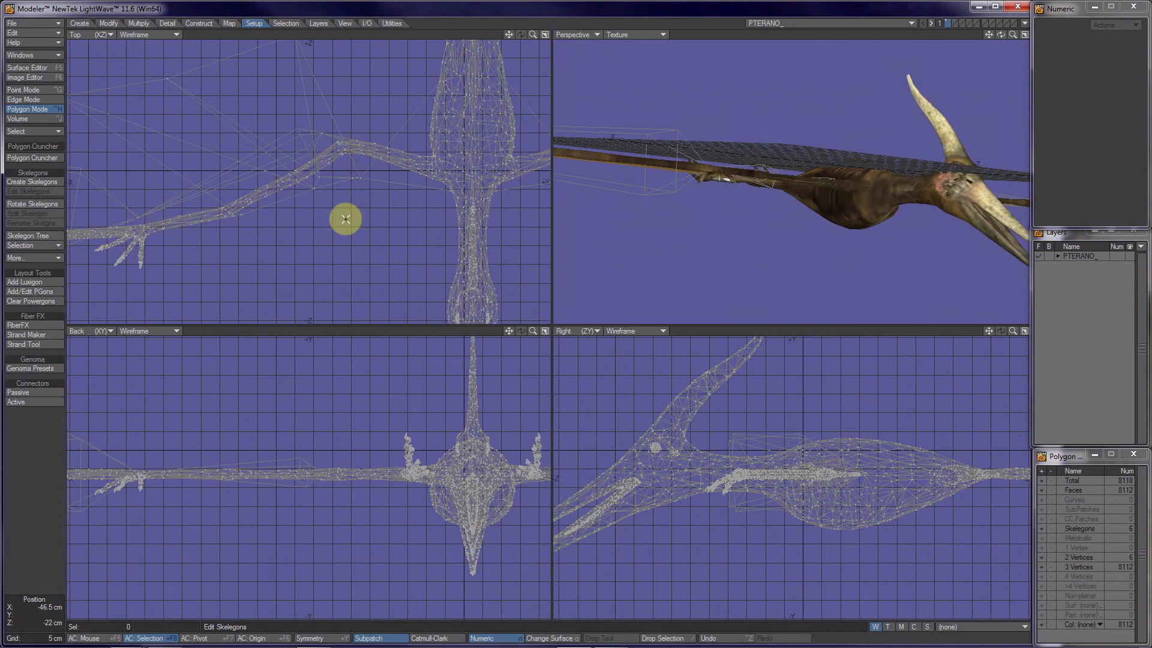
pyautogui.keyDown('alt'); pyautogui.moveTo(426, 216); pyautogui.dragTo(125, 243); pyautogui.keyUp('alt')
pyautogui.keyDown('alt'); pyautogui.moveTo(473, 249); pyautogui.dragTo(364, 147); pyautogui.keyUp('alt')
pyautogui.keyDown('alt'); pyautogui.moveTo(236, 234); pyautogui.dragTo(581, 233); pyautogui.keyUp('alt')
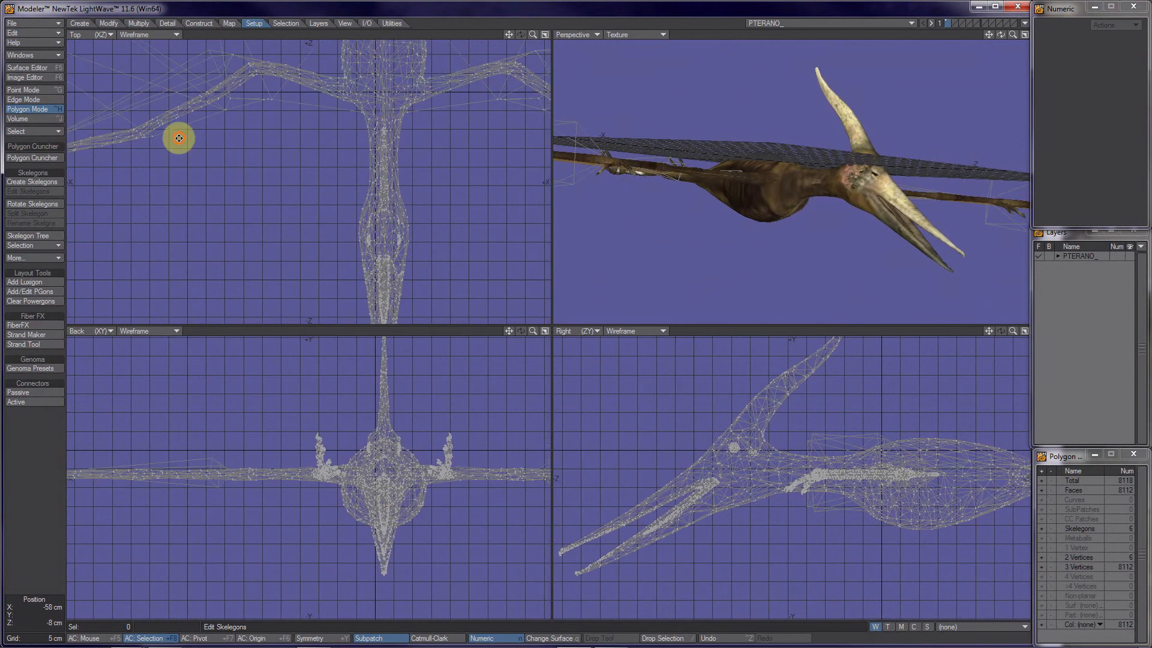
pyautogui.keyDown('alt'); pyautogui.moveTo(279, 69); pyautogui.dragTo(385, 186); pyautogui.keyUp('alt')
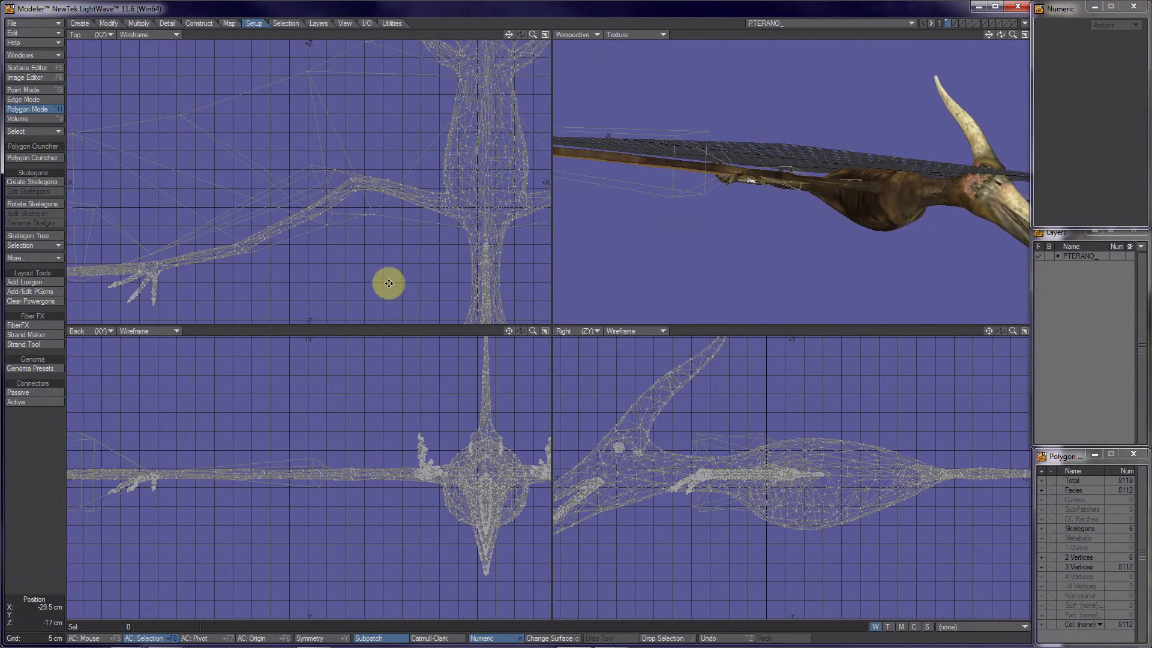
# Bring up the Recycle Bin folder window, and switch to Word to review the tutorial outline up to its title
pyautogui.moveTo(304, 646)
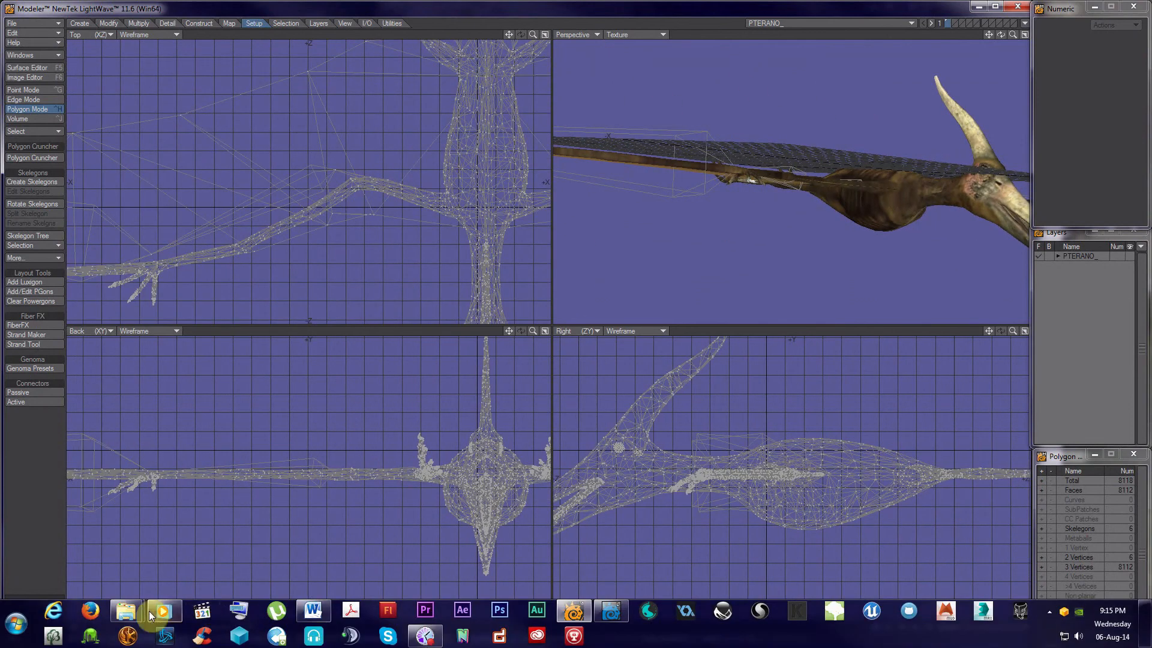
pyautogui.moveTo(130, 615)
pyautogui.click(186, 553)
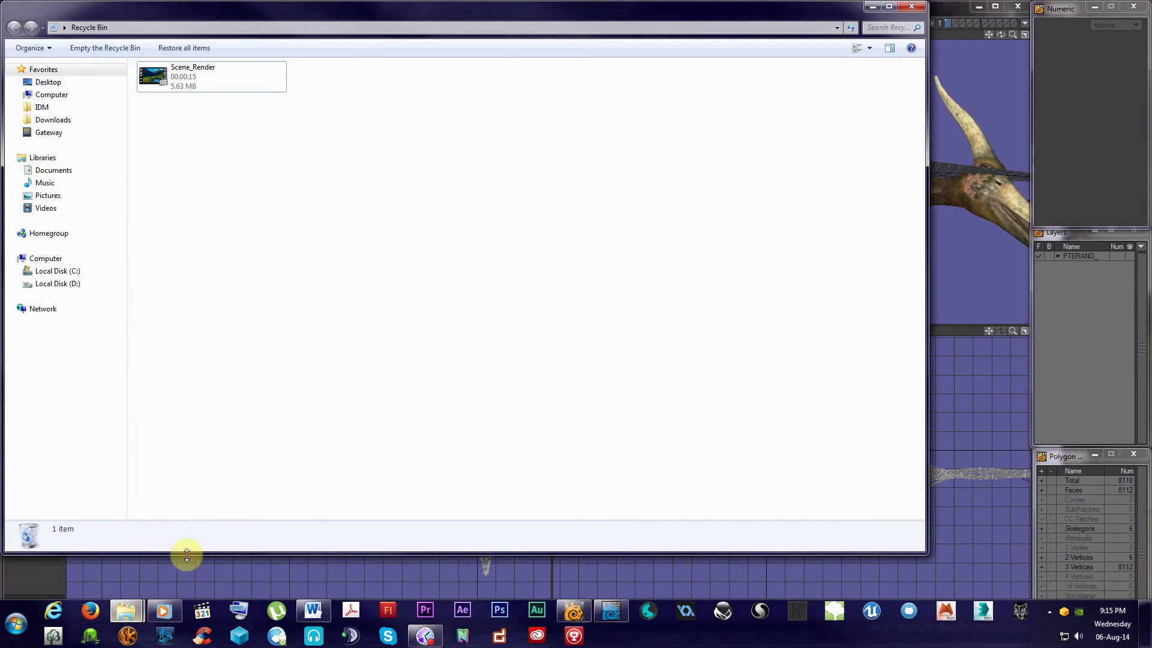
pyautogui.click(313, 610)
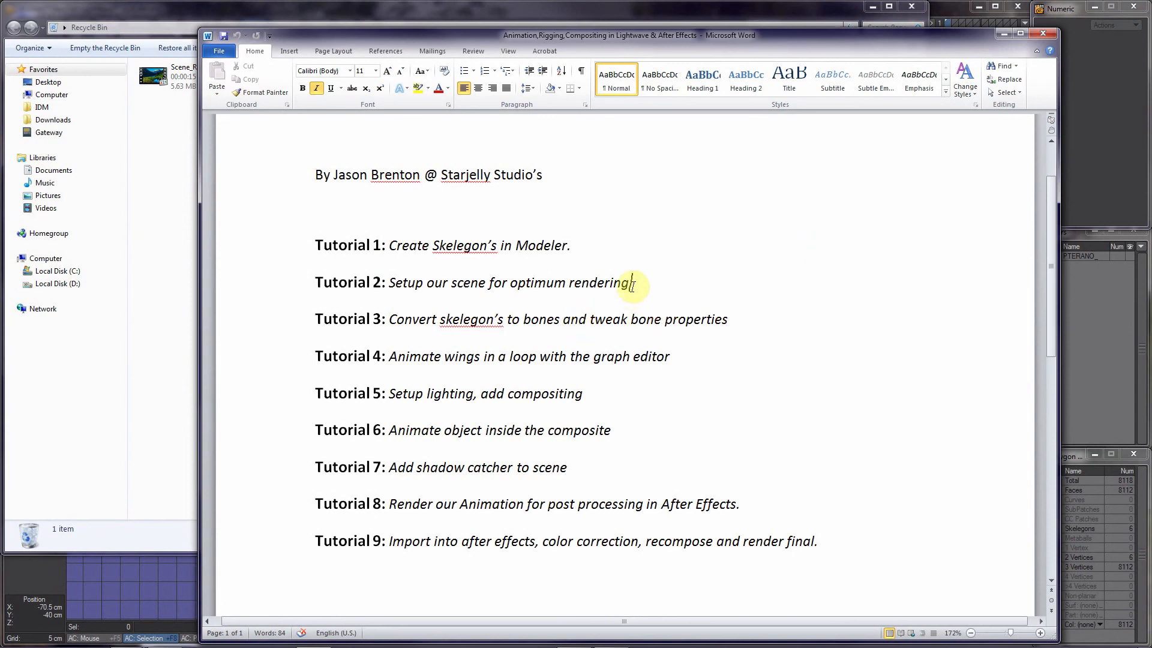
pyautogui.scroll(3, 632, 284)
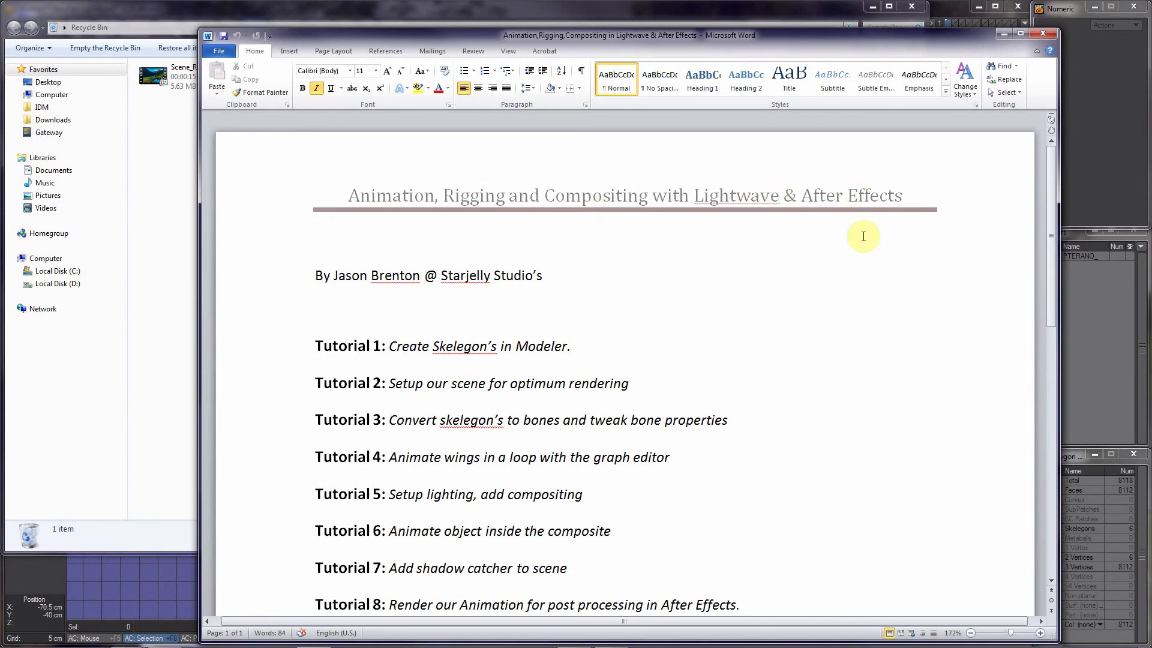